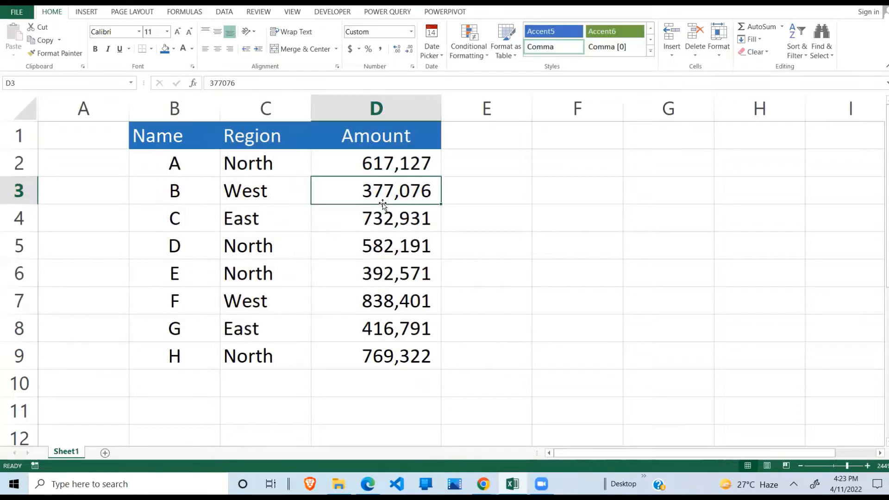
Convert the range B1:D9 into a table that uses the first row as headers.
click(378, 275)
click(254, 303)
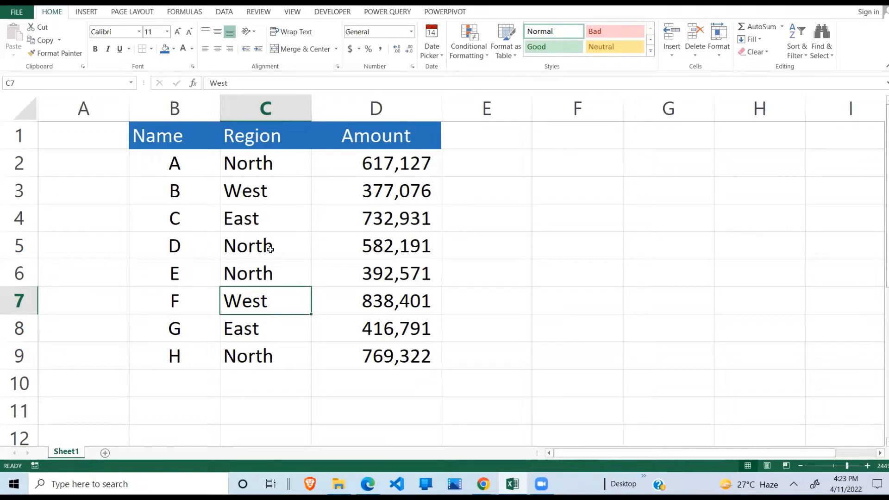
key(ctrl+t)
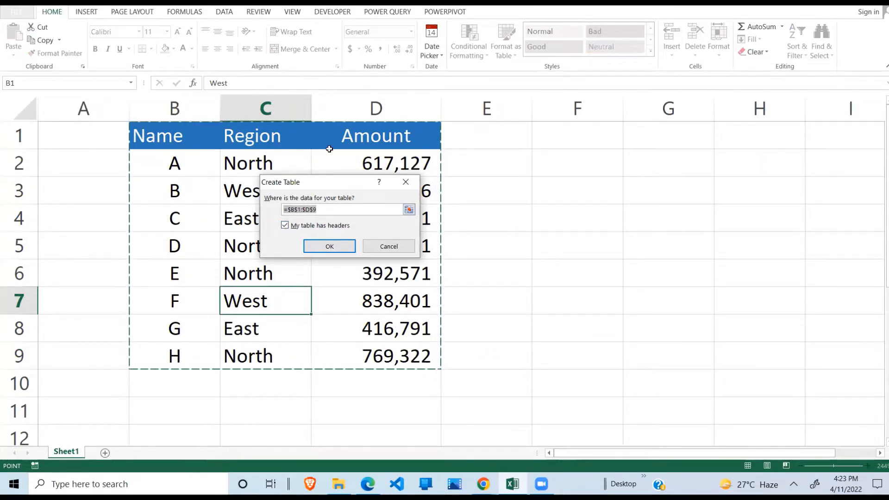
click(330, 247)
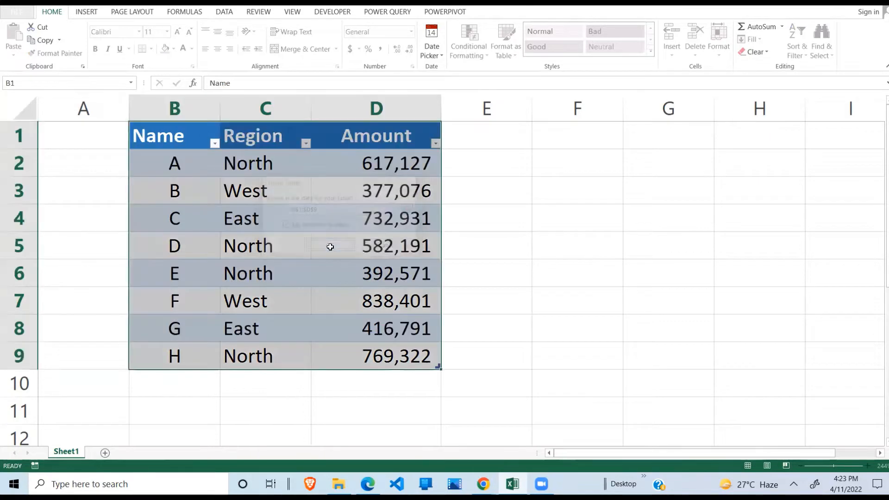
click(370, 252)
click(320, 298)
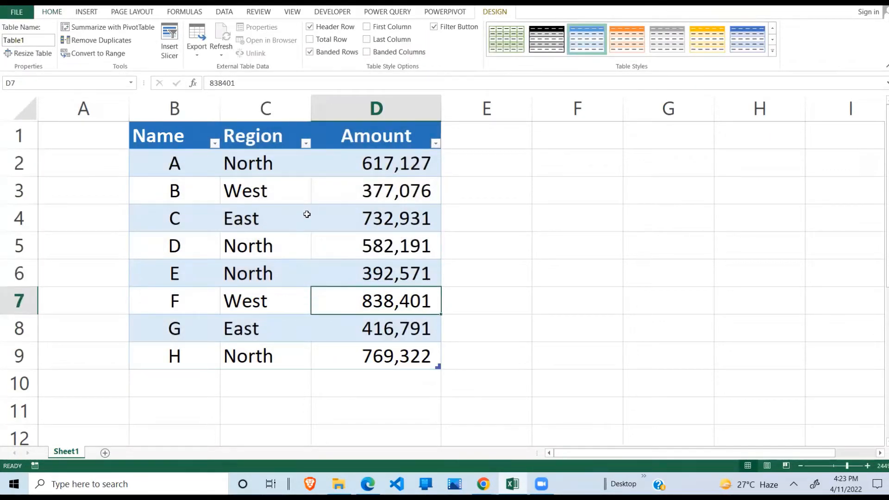
Undo the table creation and the centring of the Amount header.
key(ctrl+z)
key(ctrl+z)
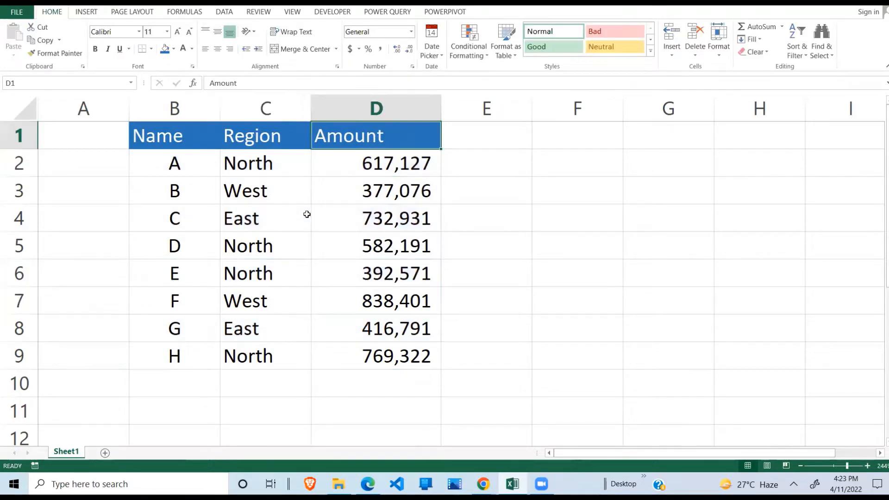
click(321, 240)
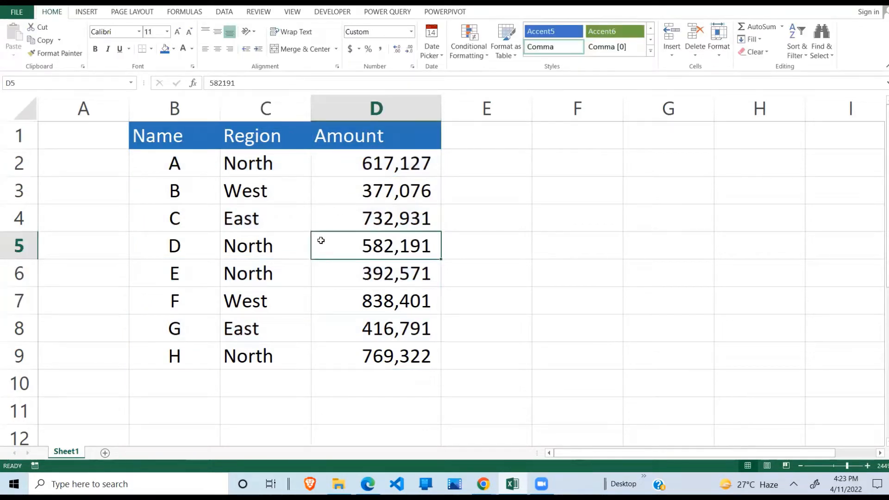
Create a table from the range B1:D9 with the first row as its headers.
click(240, 203)
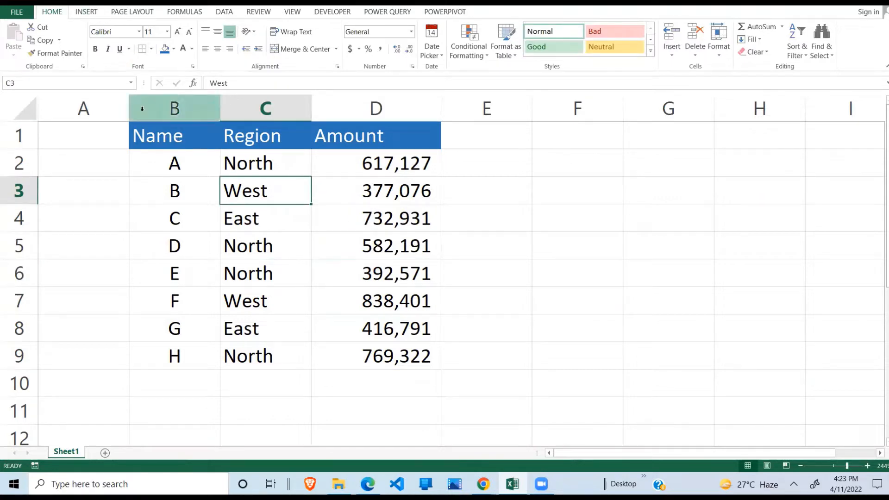
click(86, 11)
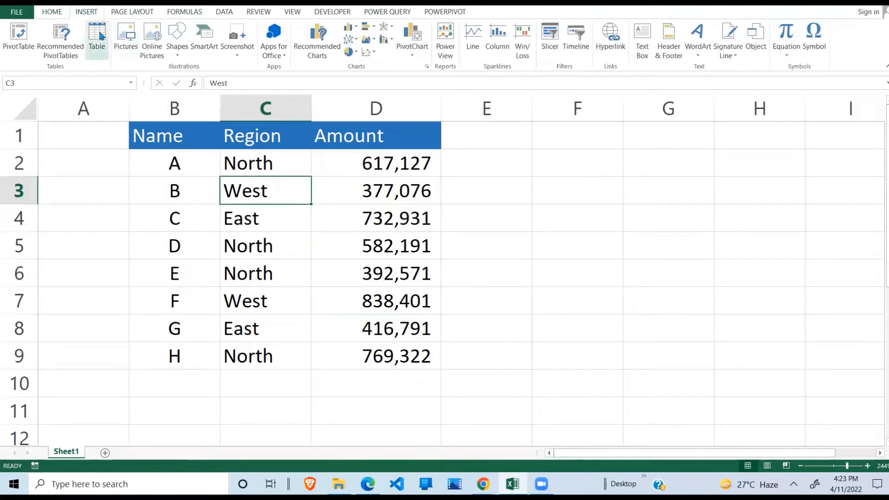
click(96, 36)
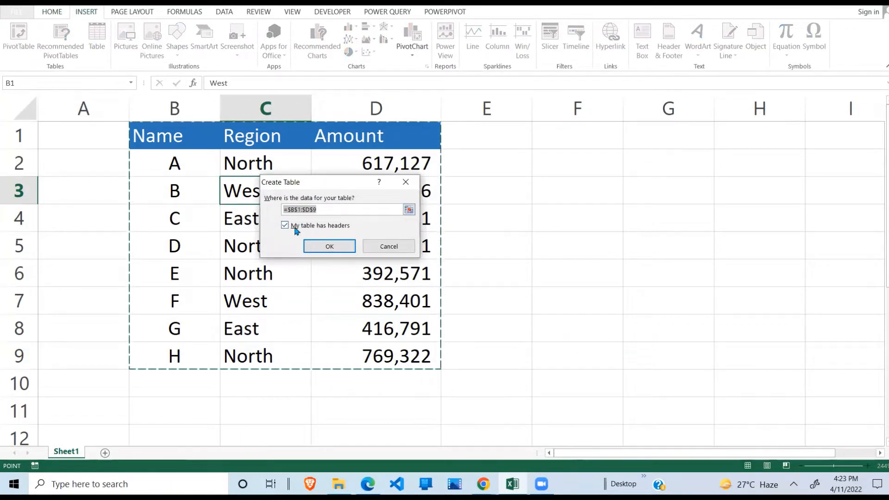
click(329, 244)
click(318, 255)
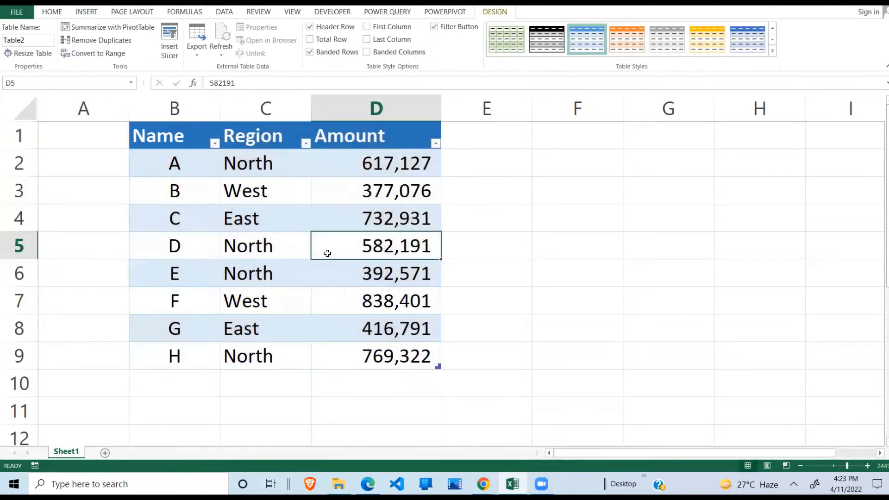
click(283, 240)
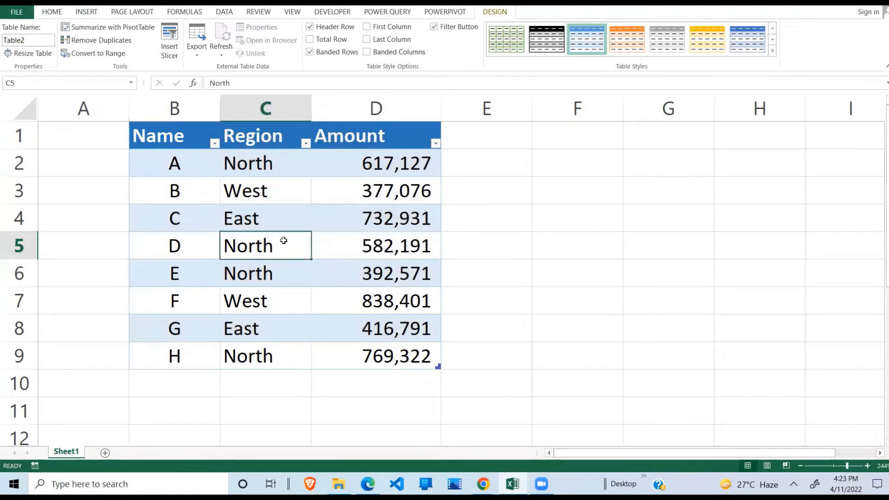
click(313, 228)
click(260, 227)
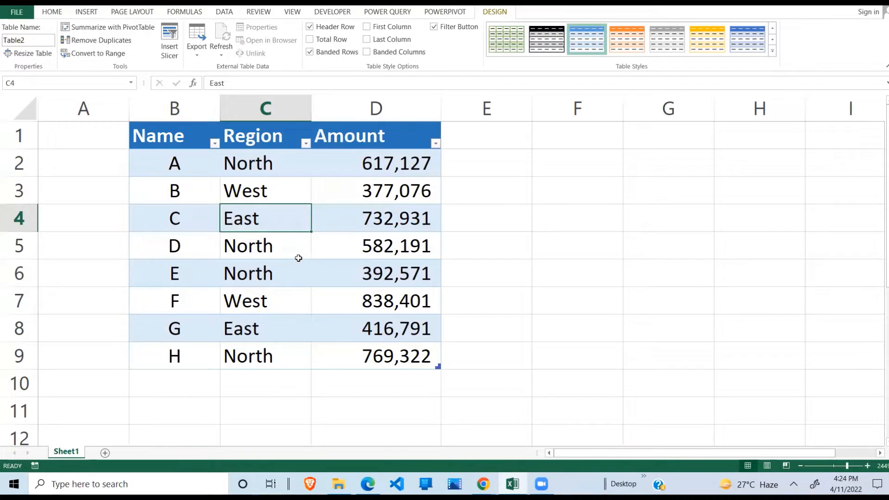
drag(182, 169, 342, 344)
click(326, 298)
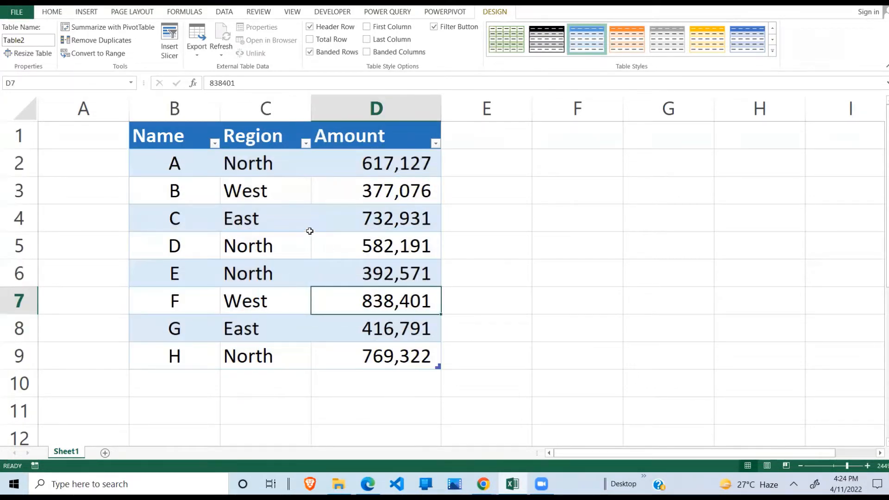
click(278, 218)
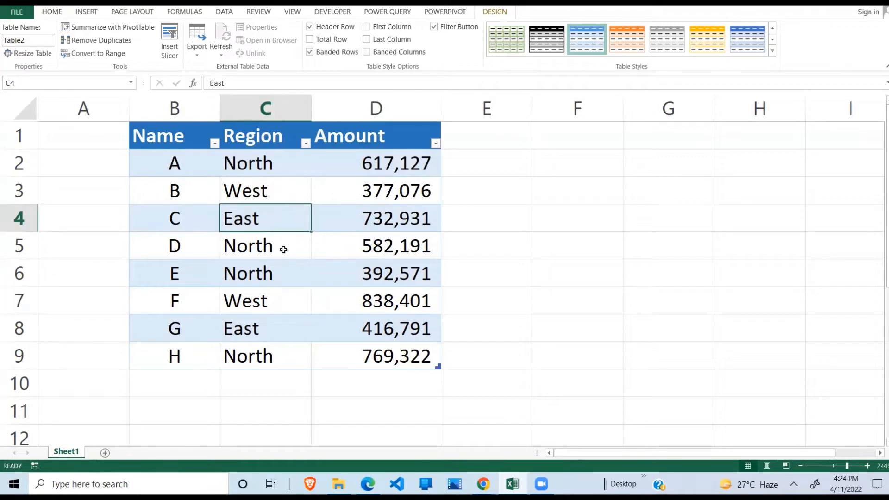
click(298, 250)
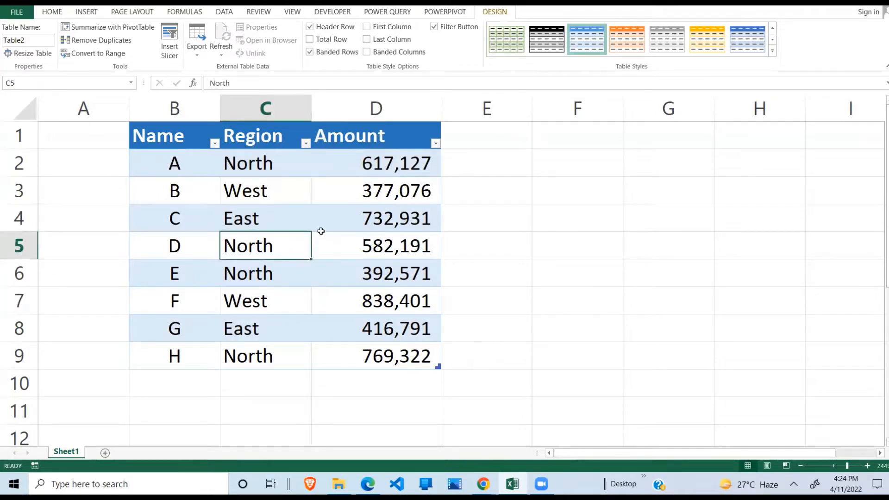
Try several alternative table styles on the table, including blue banded, grey and gold ones.
click(282, 222)
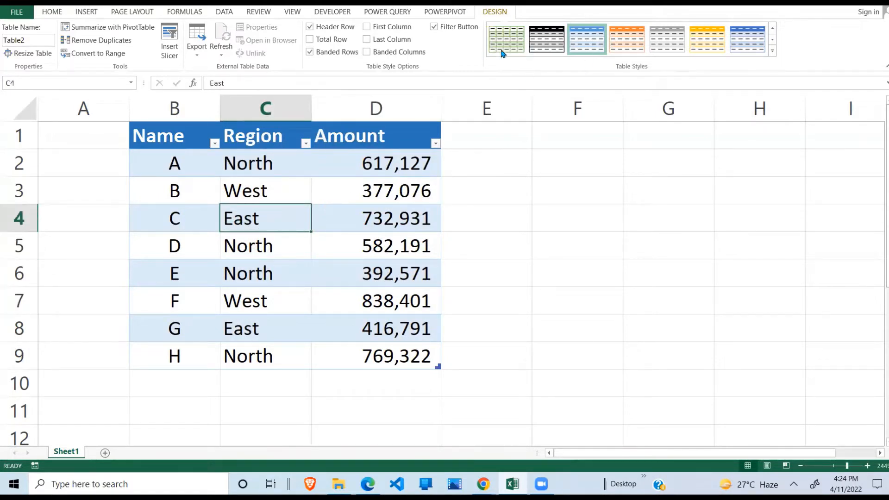
click(706, 37)
click(737, 44)
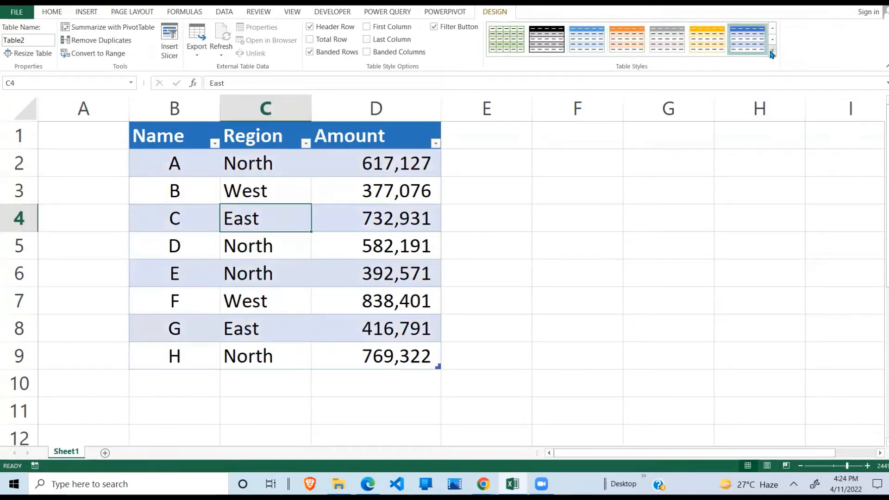
click(772, 51)
click(627, 283)
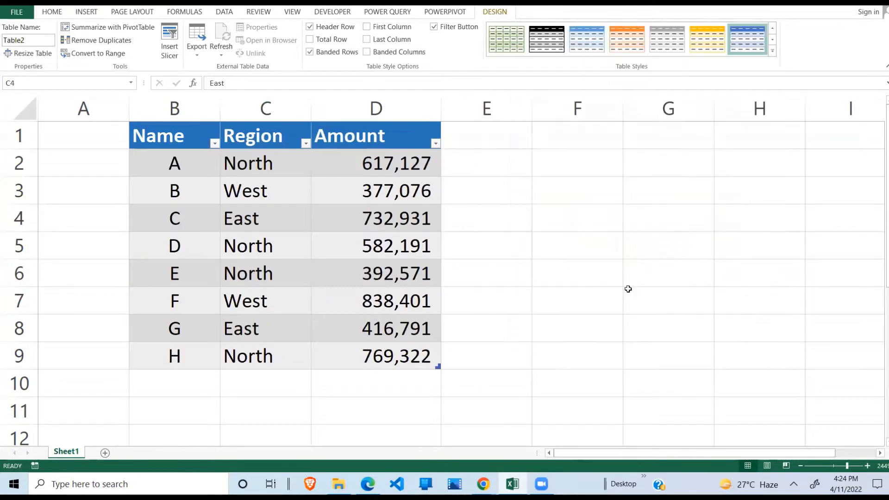
click(706, 37)
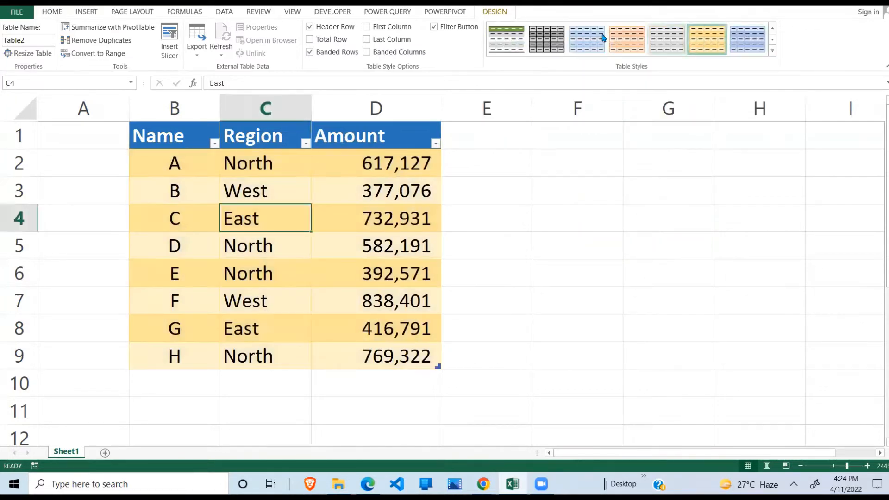
Apply the table style with a green header and grey banded rows to the table.
click(506, 38)
click(320, 245)
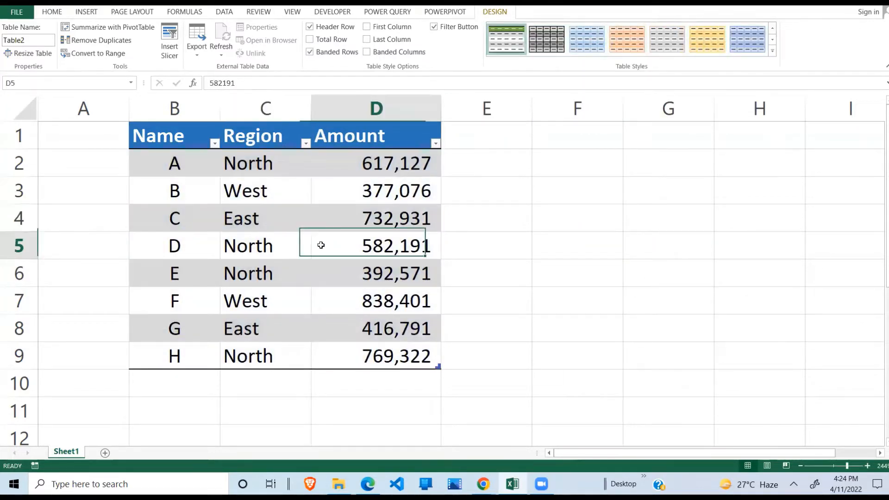
click(271, 258)
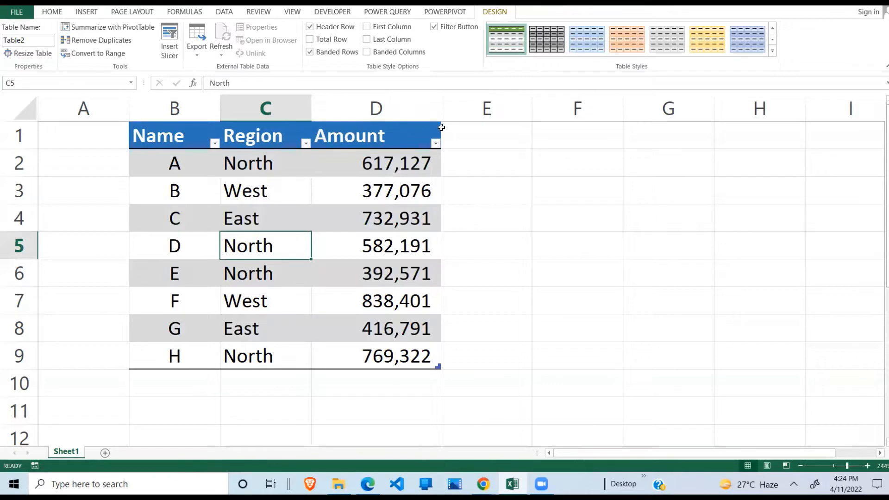
Hide the table's header row and show it again.
click(303, 209)
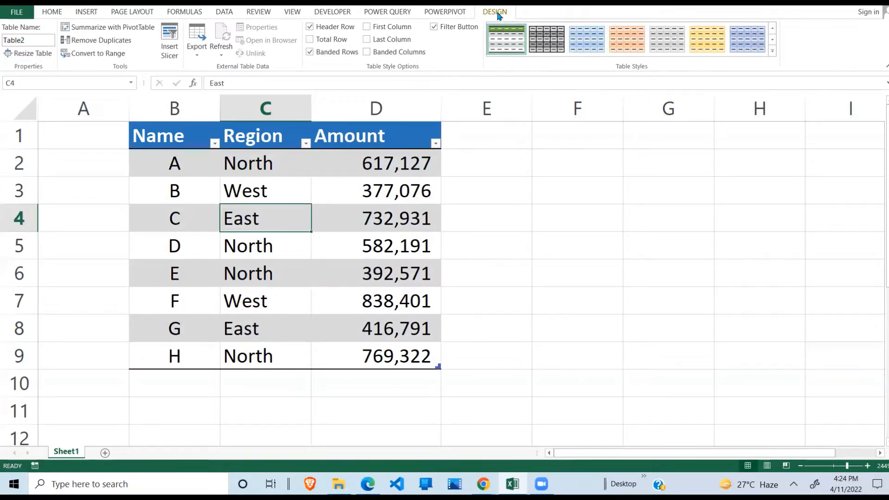
click(335, 31)
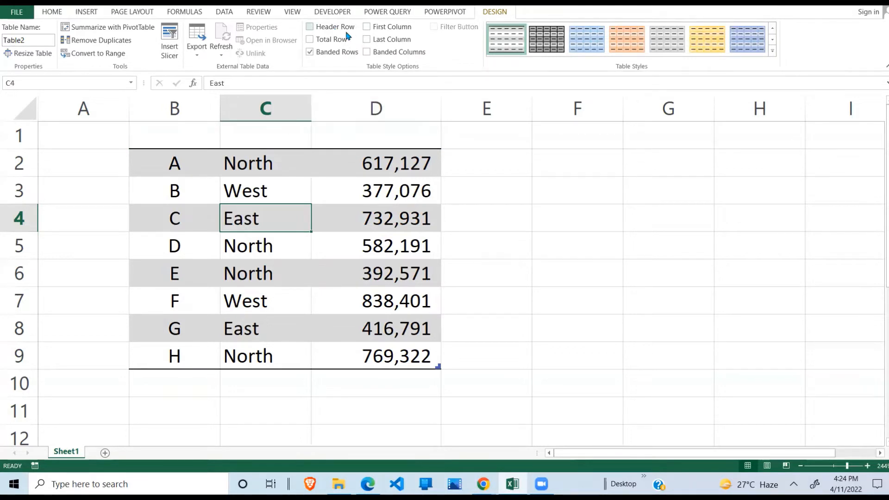
click(339, 27)
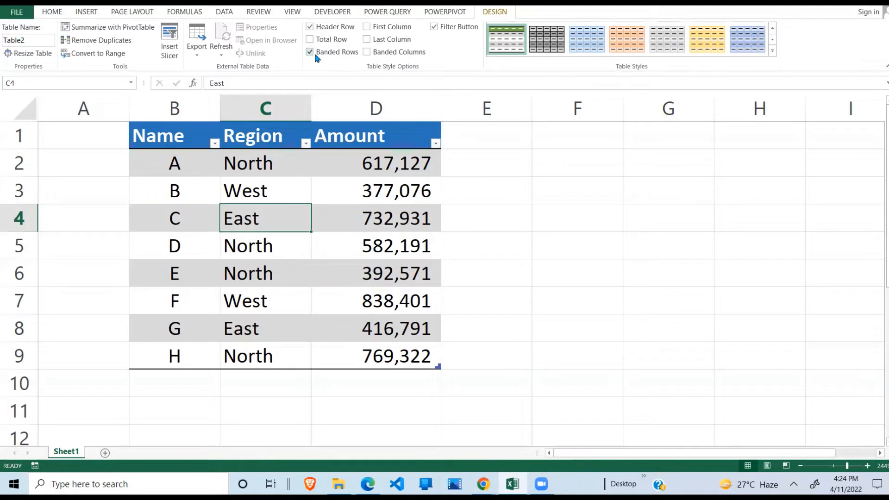
Toggle the table's banded rows off and on, and leave the banding turned off.
click(181, 171)
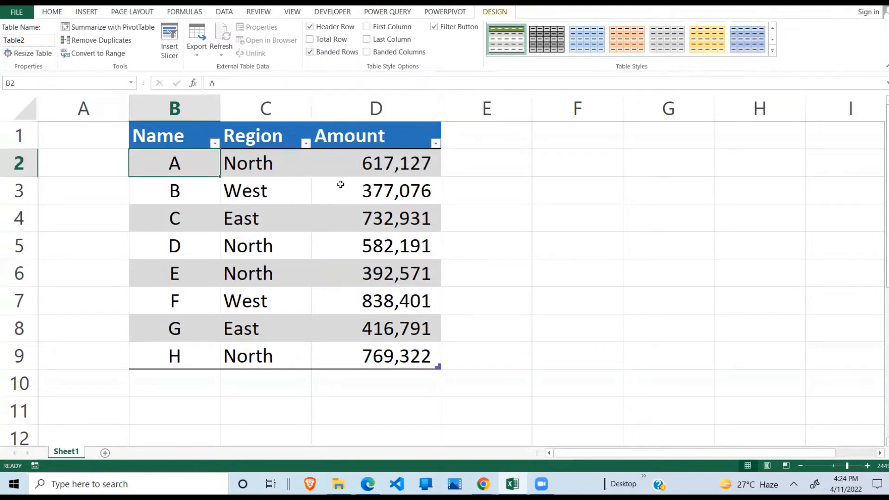
click(333, 54)
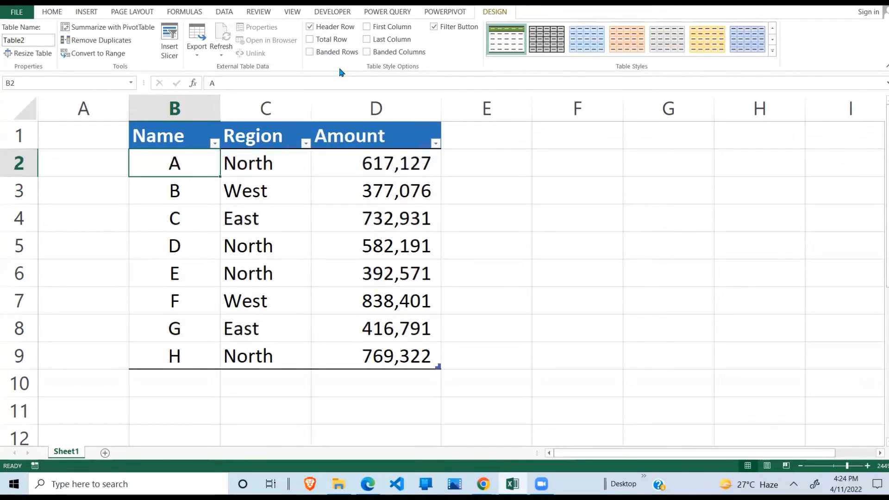
click(310, 51)
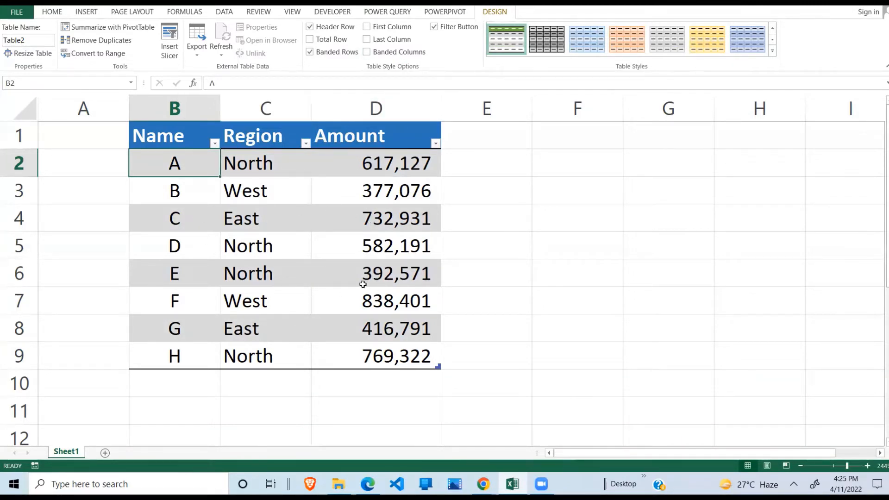
click(309, 51)
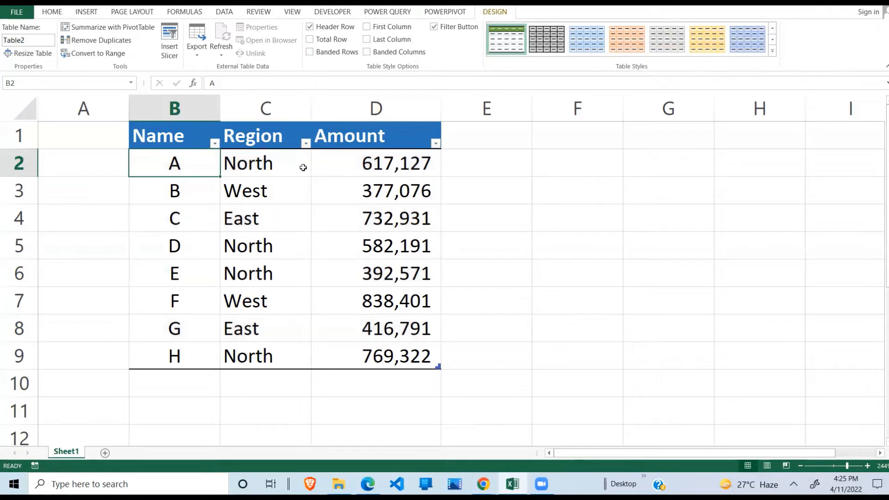
Turn on banded columns for the table and turn them off again.
click(366, 52)
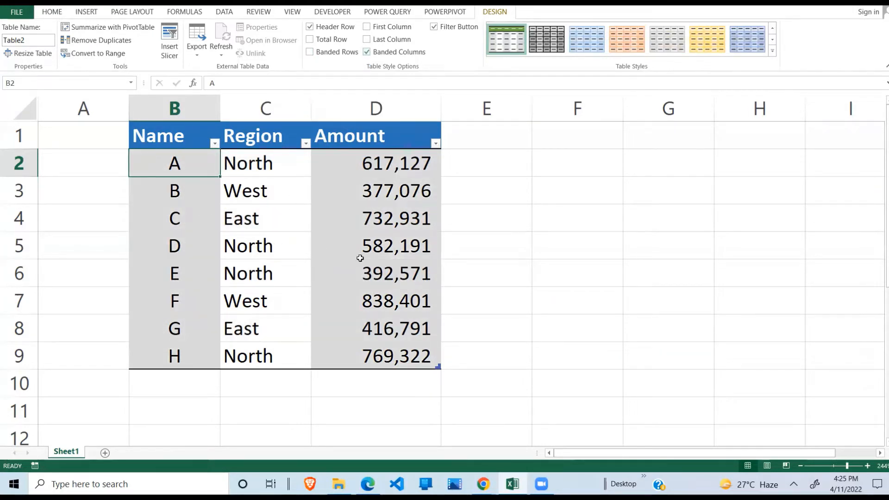
click(366, 52)
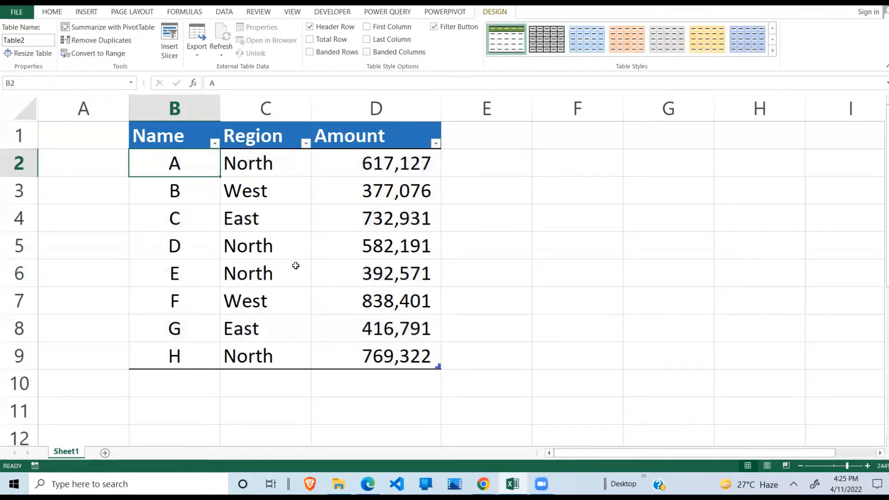
click(260, 267)
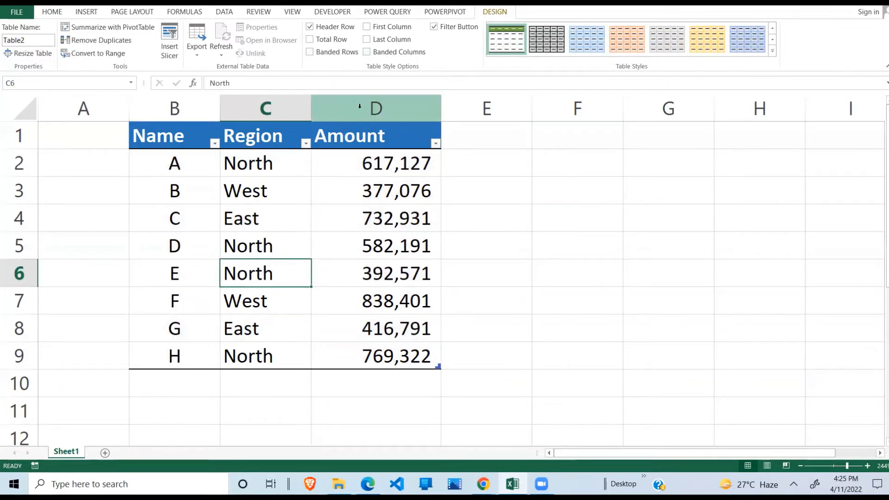
Switch the special formatting of the table's last column and of its first column on and off again.
click(367, 40)
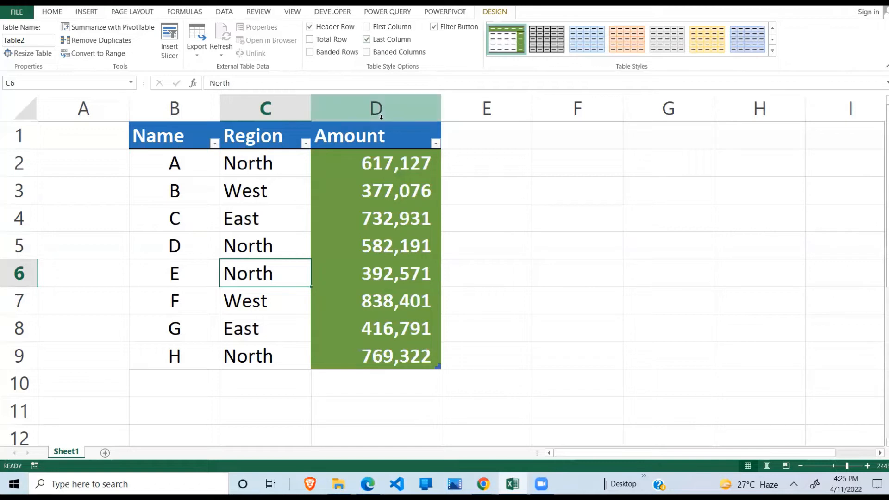
click(367, 39)
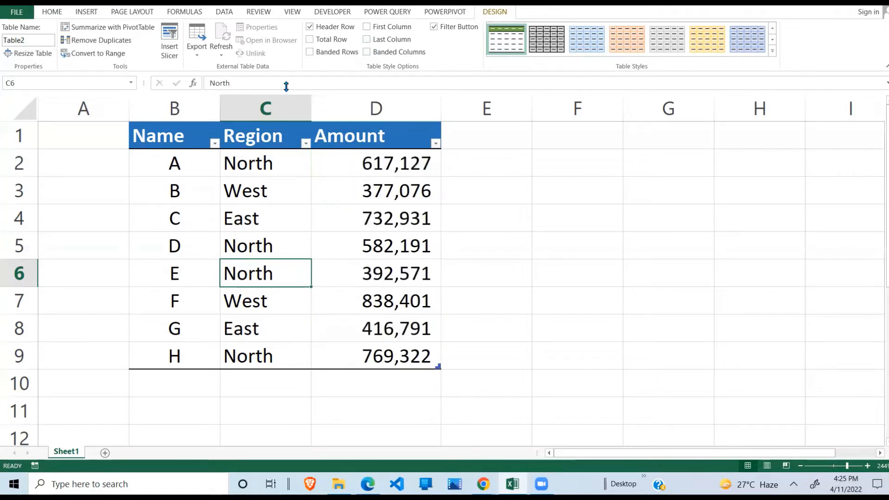
click(378, 27)
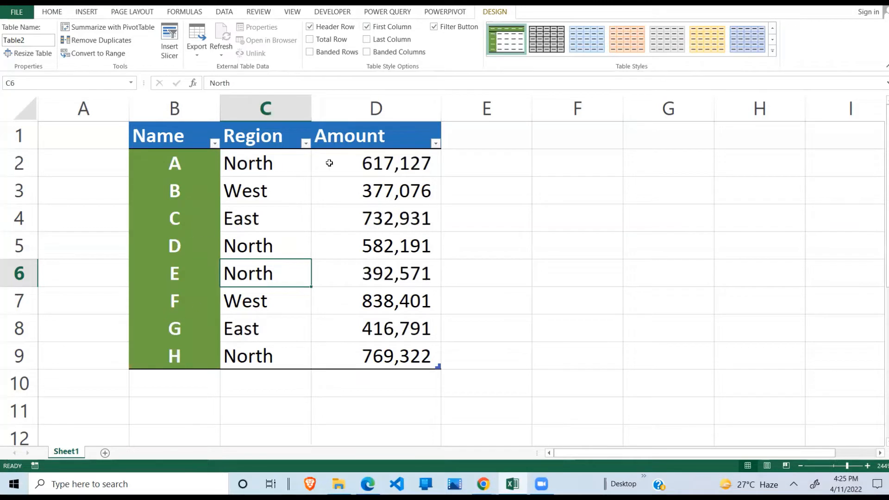
click(368, 27)
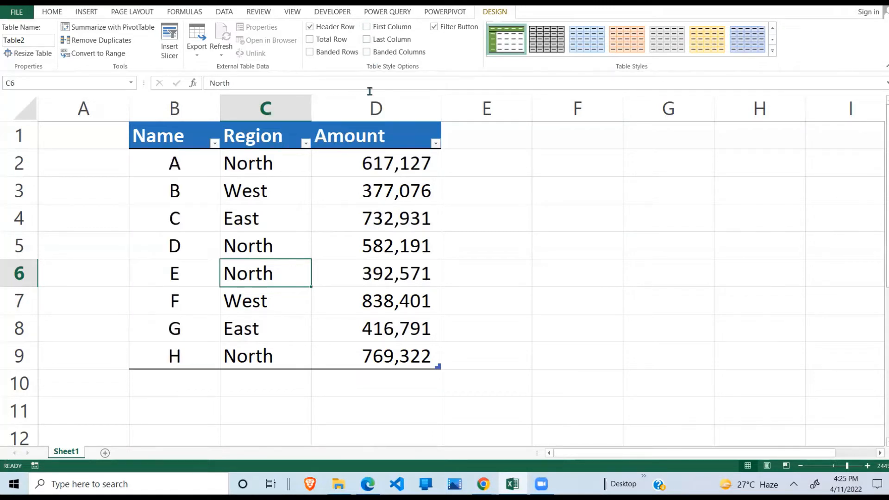
Turn the table's banded rows back on.
click(361, 248)
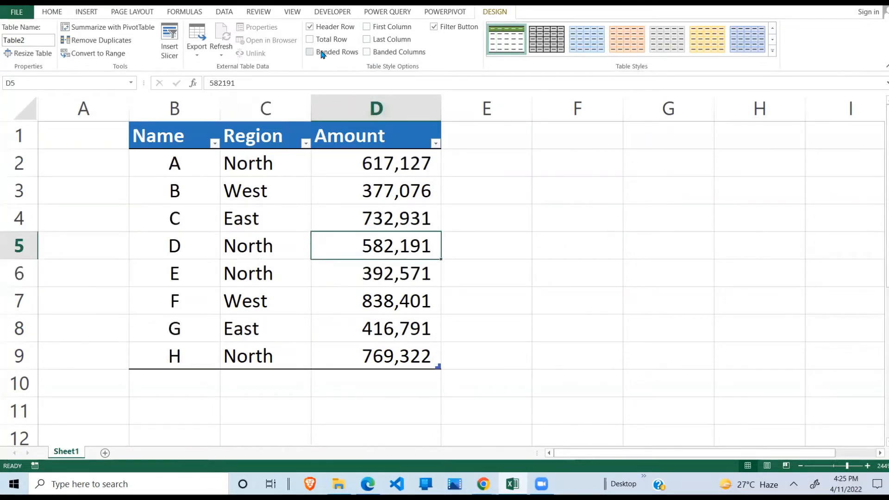
click(324, 52)
click(283, 251)
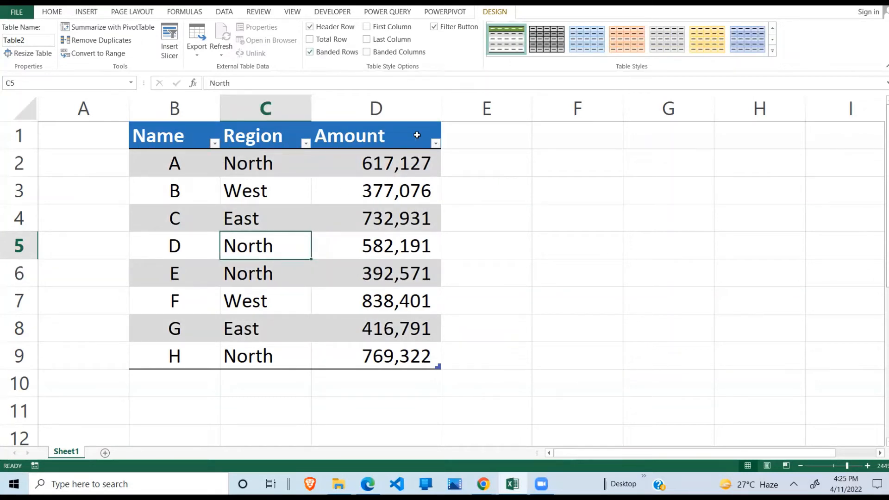
click(203, 236)
click(248, 216)
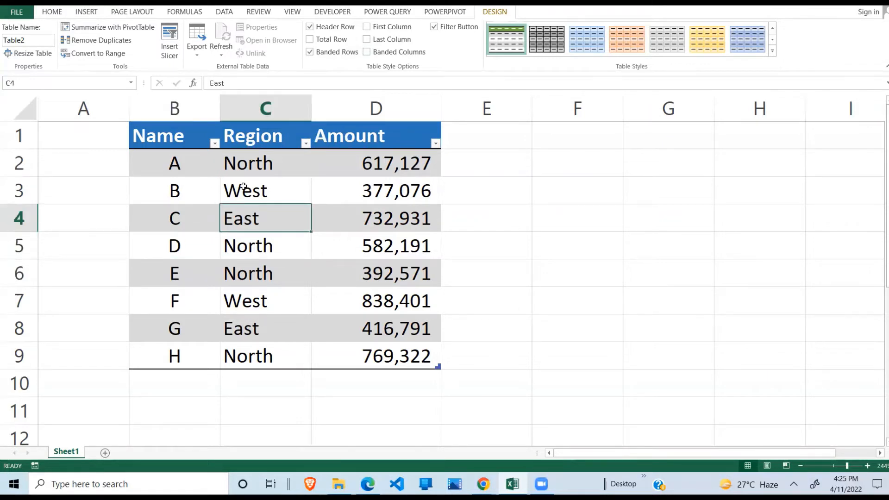
Filter the table's Name column to show only C.
click(214, 144)
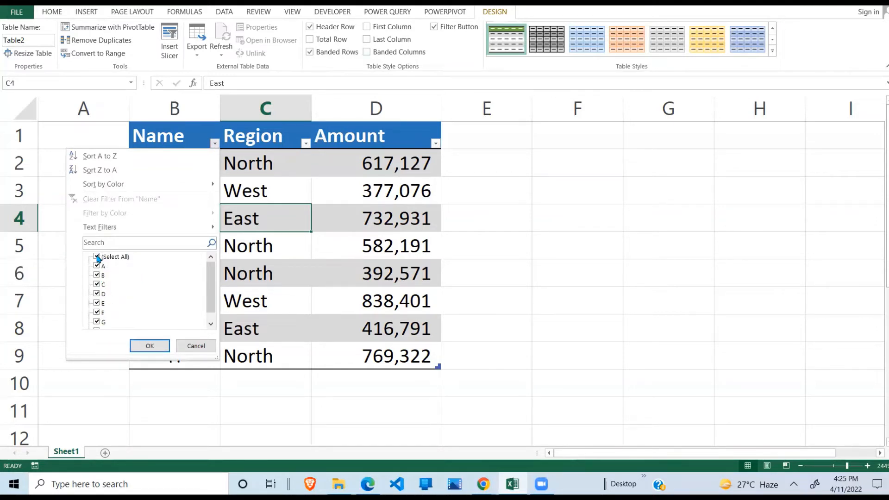
click(150, 346)
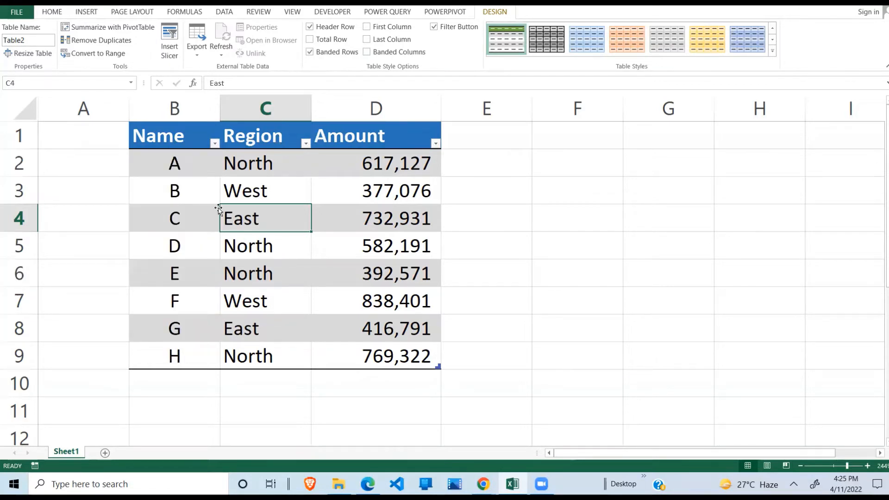
click(215, 143)
click(96, 257)
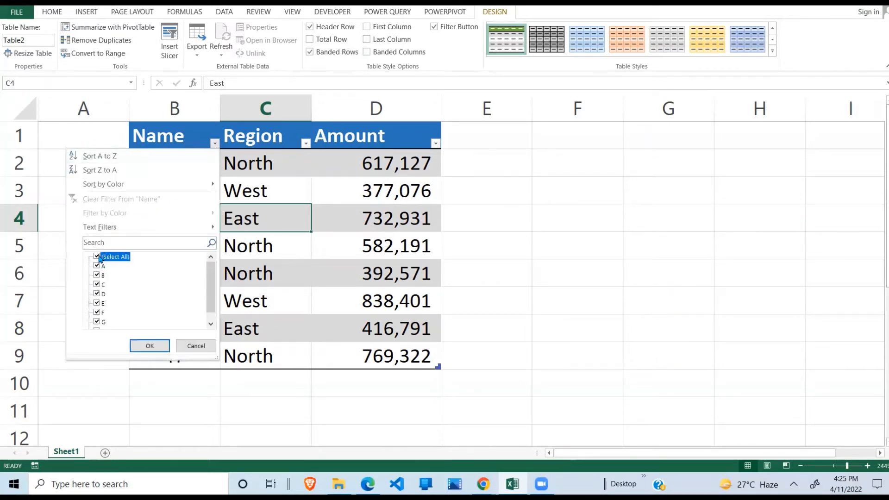
click(97, 284)
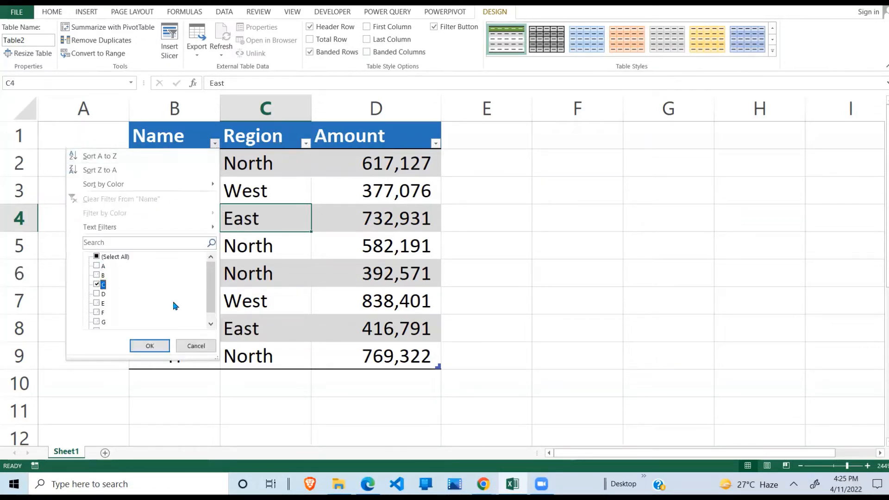
click(150, 346)
Clear the filter from the Name column.
click(215, 144)
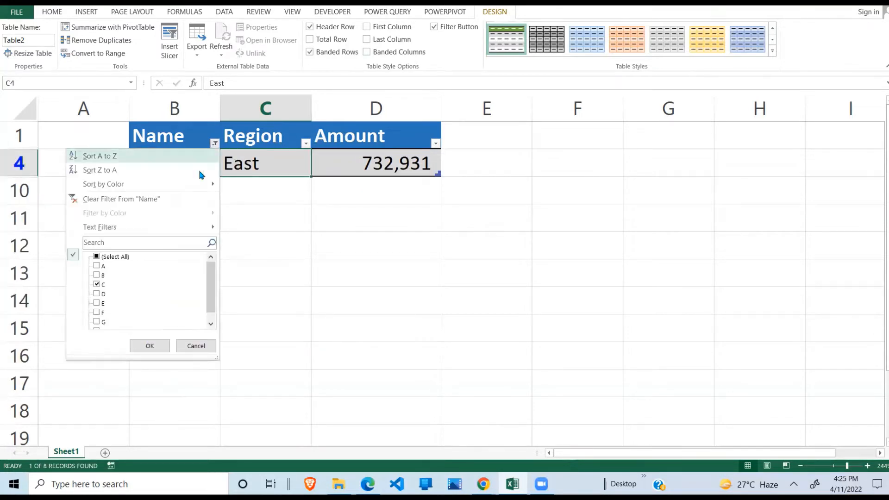
click(101, 199)
click(199, 176)
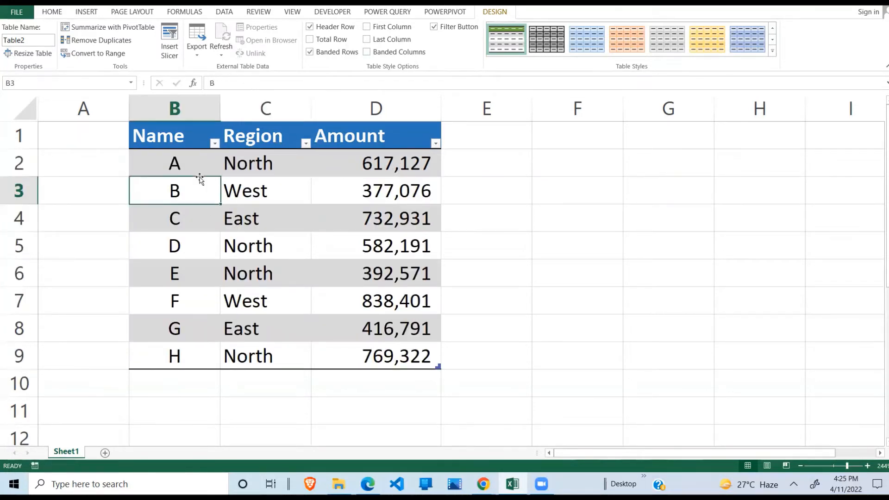
click(215, 144)
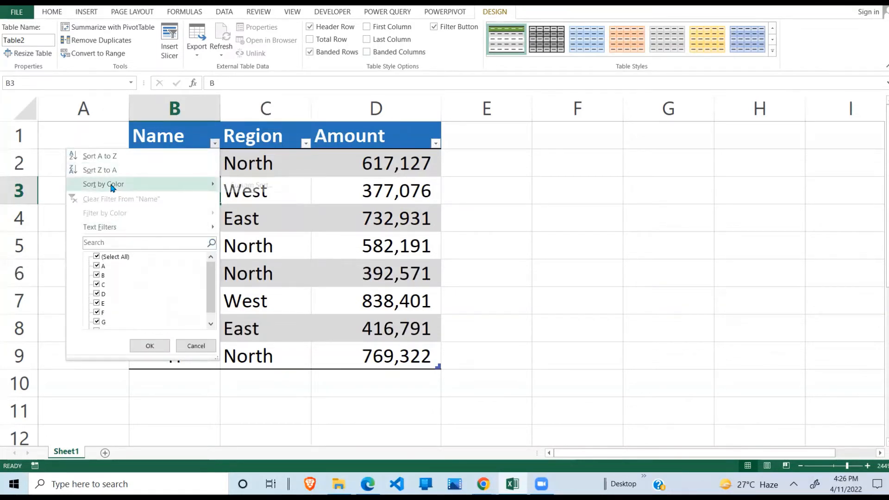
mouse_move(199, 184)
click(257, 189)
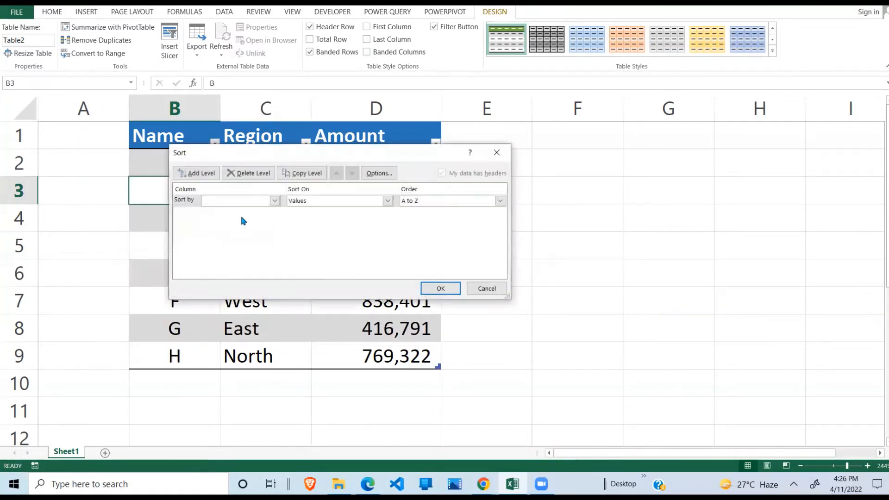
click(496, 152)
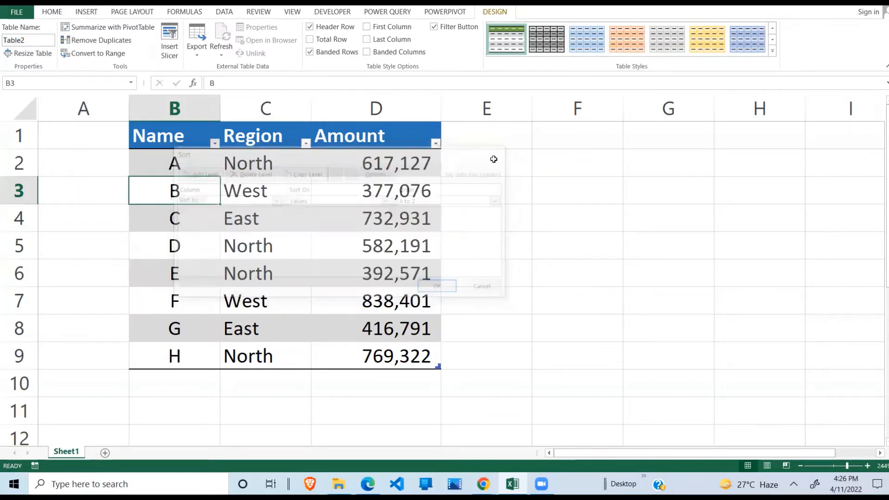
Filter the table's Region column to show only North.
click(306, 143)
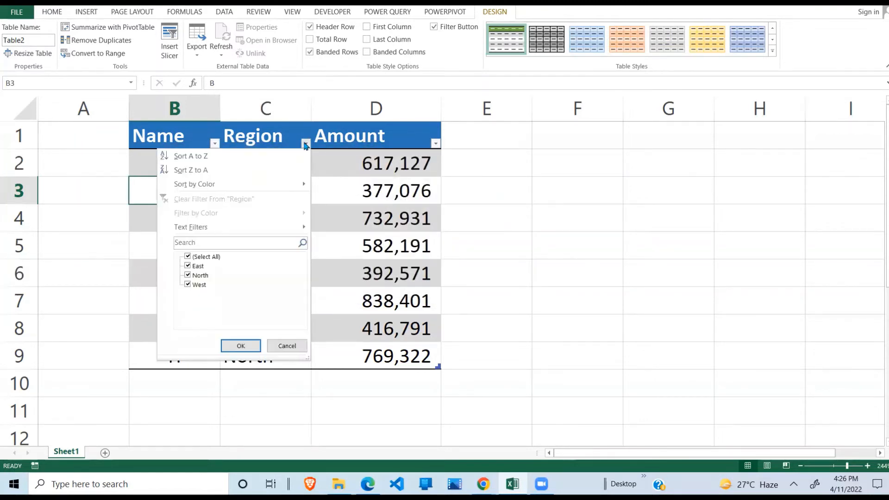
click(204, 258)
click(191, 276)
click(239, 345)
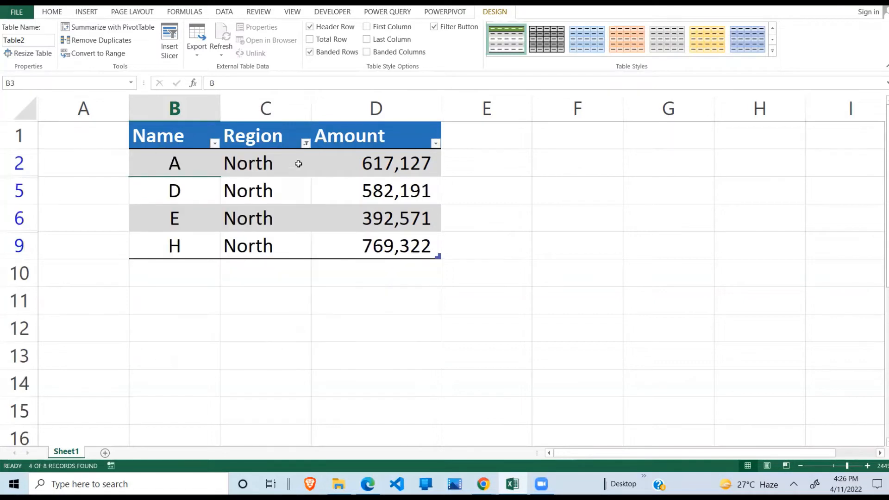
Clear the filter from the Region column.
click(306, 143)
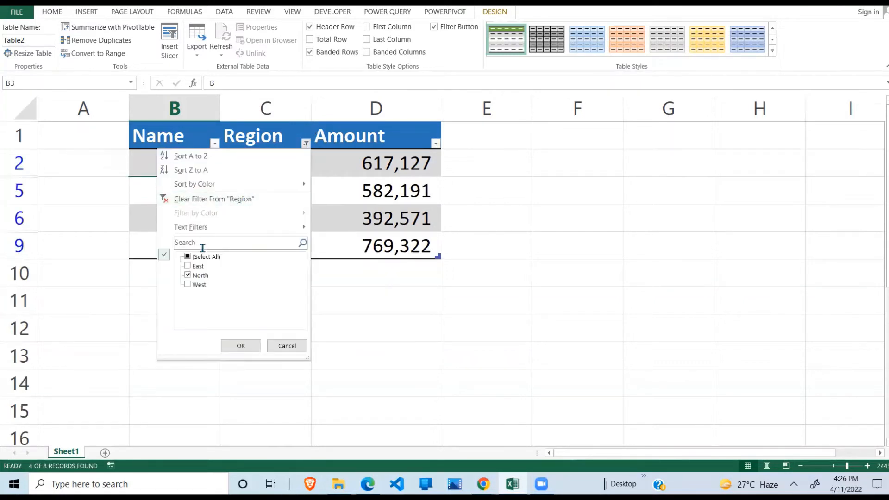
click(213, 199)
click(380, 217)
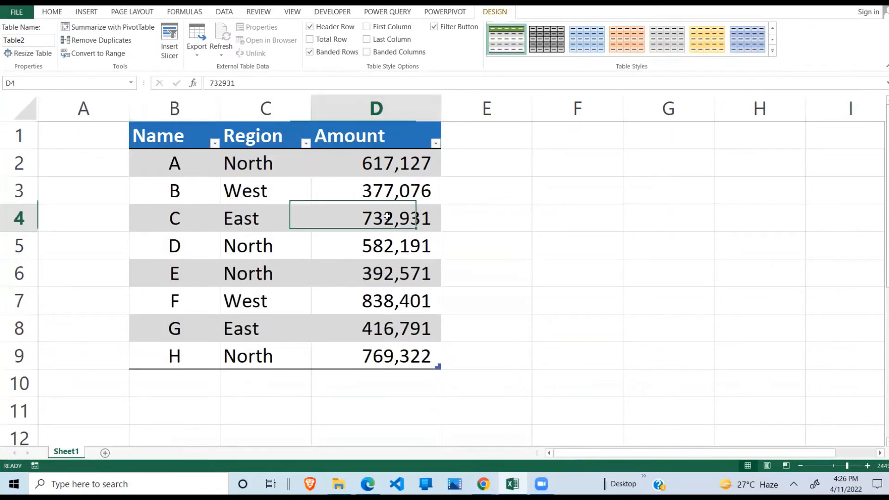
Add a total row to the end of the table.
click(378, 290)
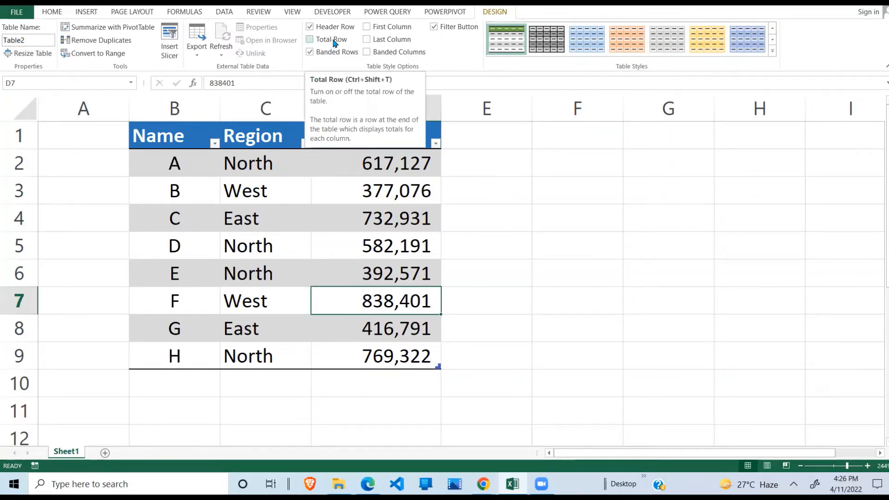
click(310, 39)
click(507, 348)
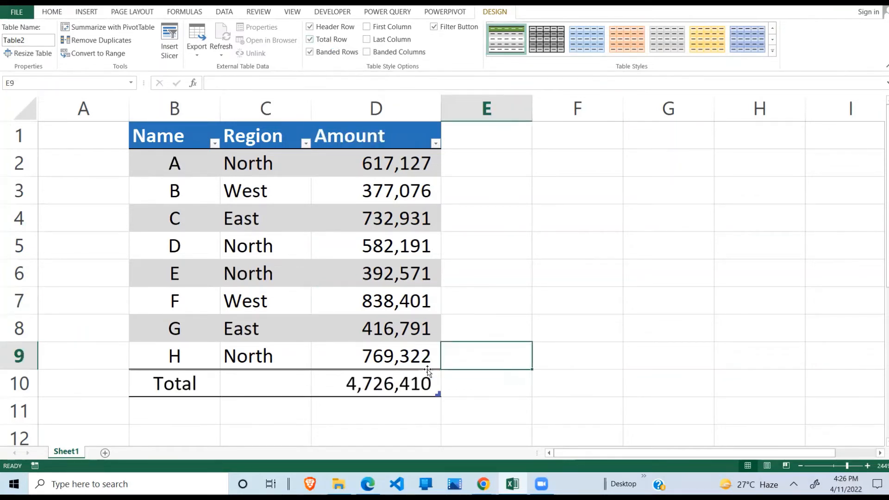
Examine the Amount column's total formula and compare it with the sum of the selected amounts in D2:D9.
click(377, 385)
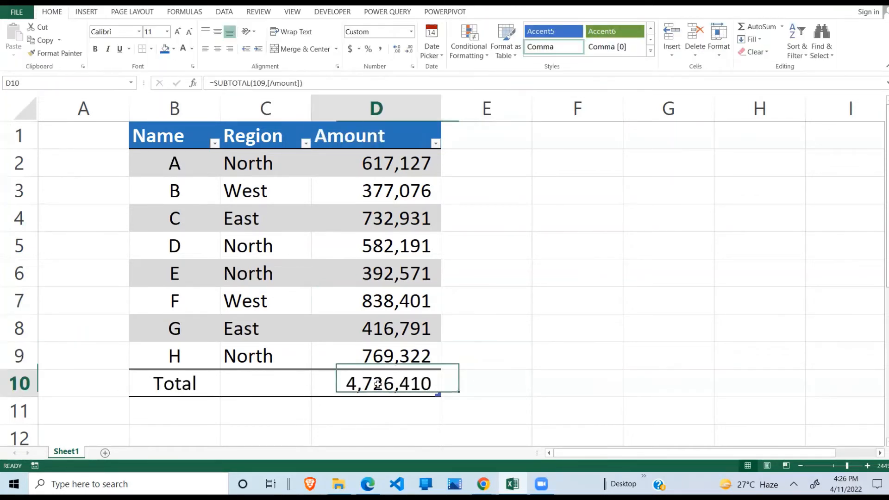
click(185, 386)
click(378, 399)
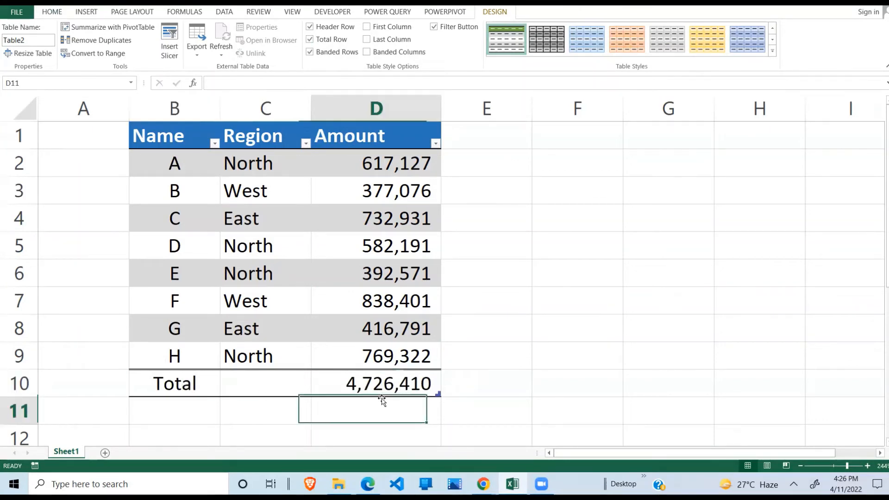
click(403, 383)
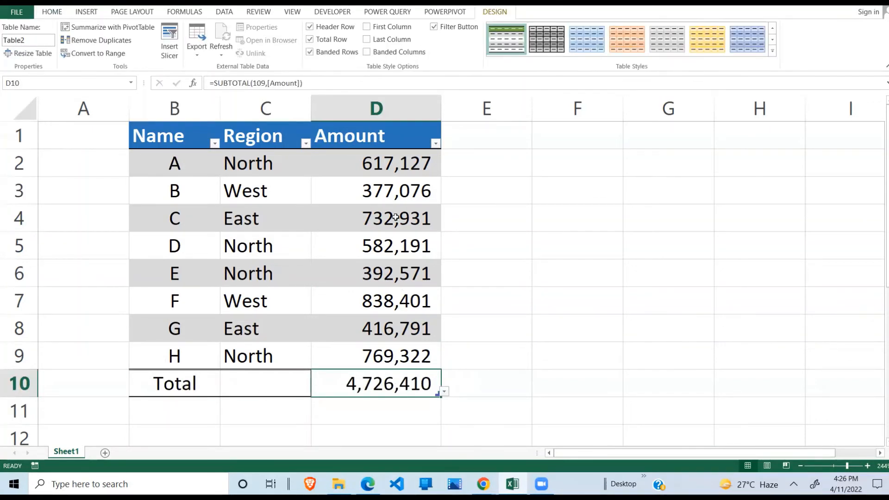
drag(410, 173, 384, 354)
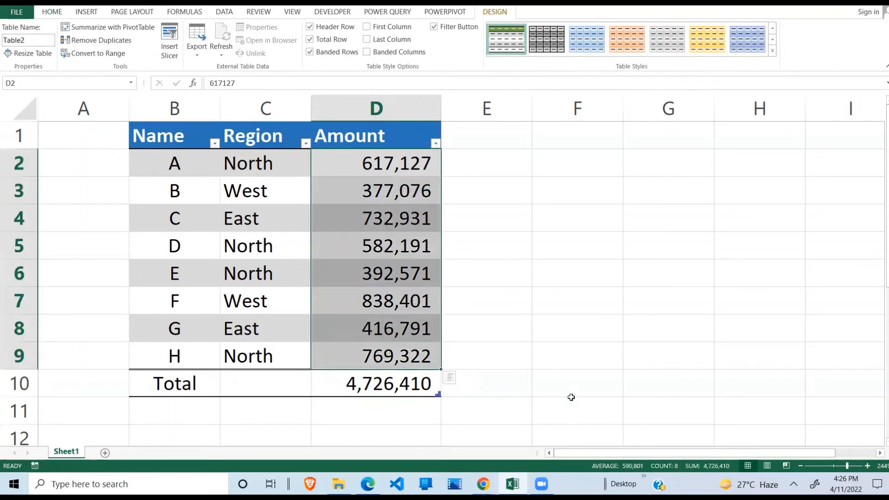
click(391, 388)
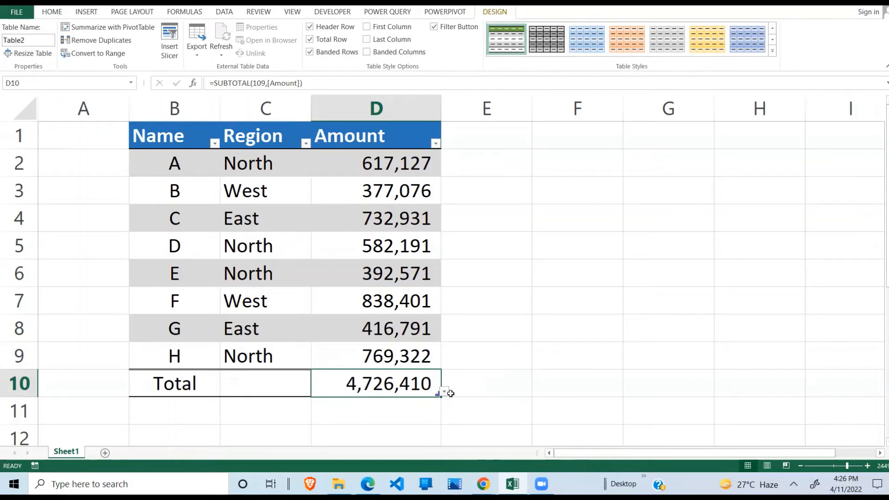
Change the Amount column's calculation in the total row to Average.
click(462, 386)
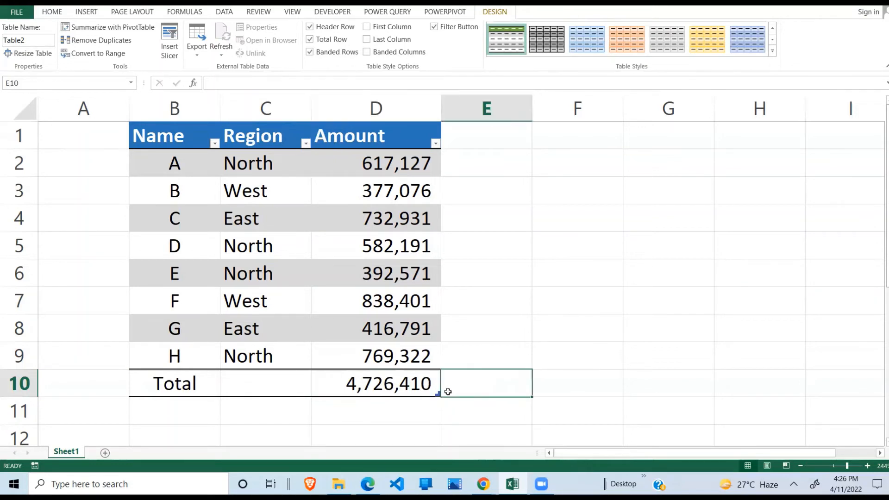
click(437, 392)
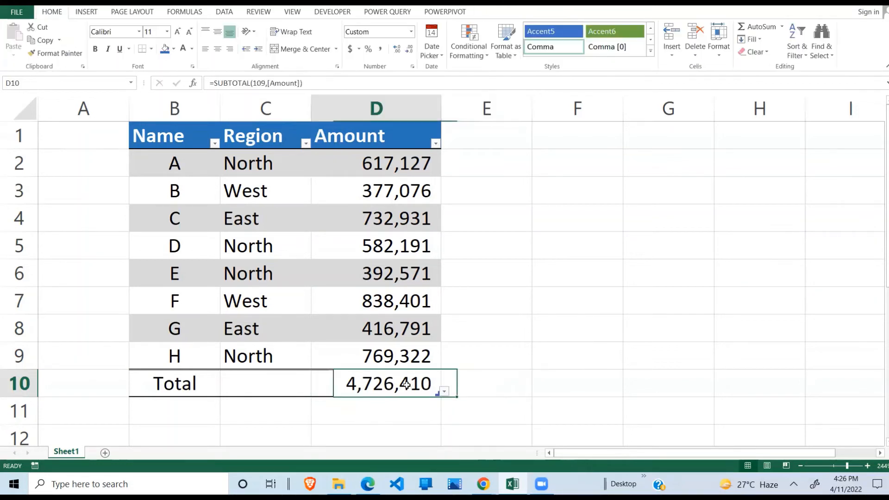
click(444, 392)
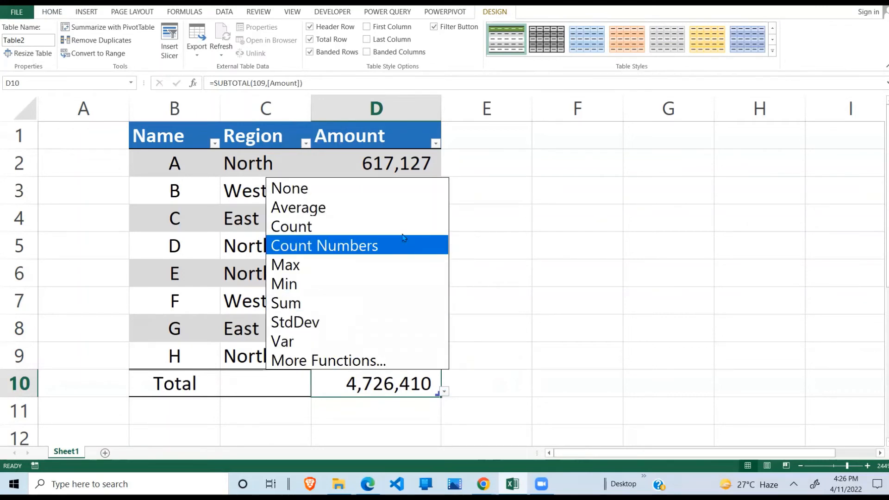
click(388, 213)
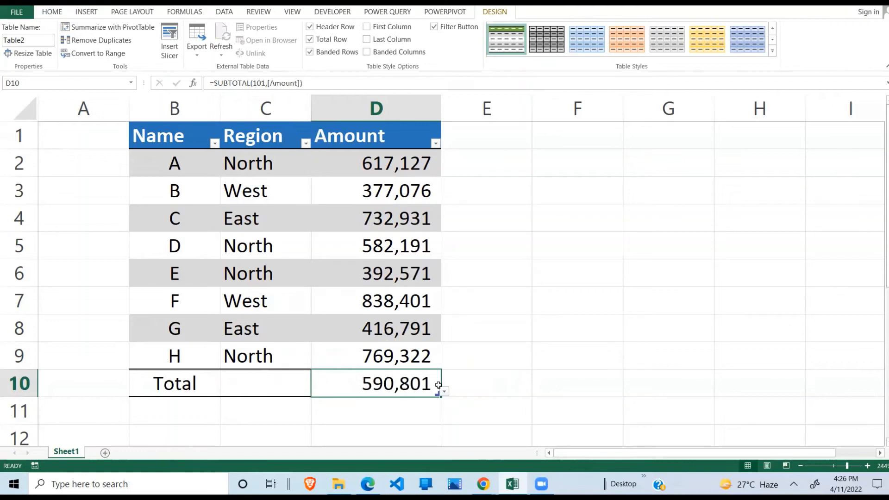
Switch the Amount column's total row calculation to Count and on to Count Numbers.
click(443, 392)
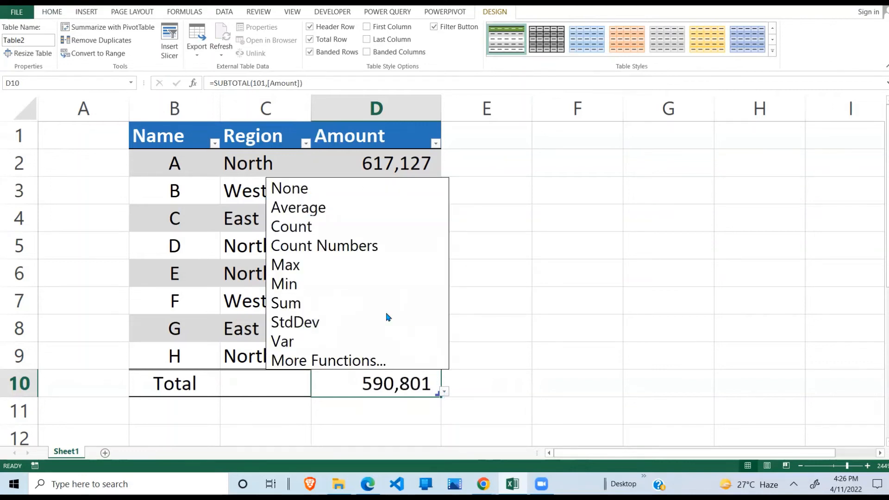
click(379, 231)
click(444, 392)
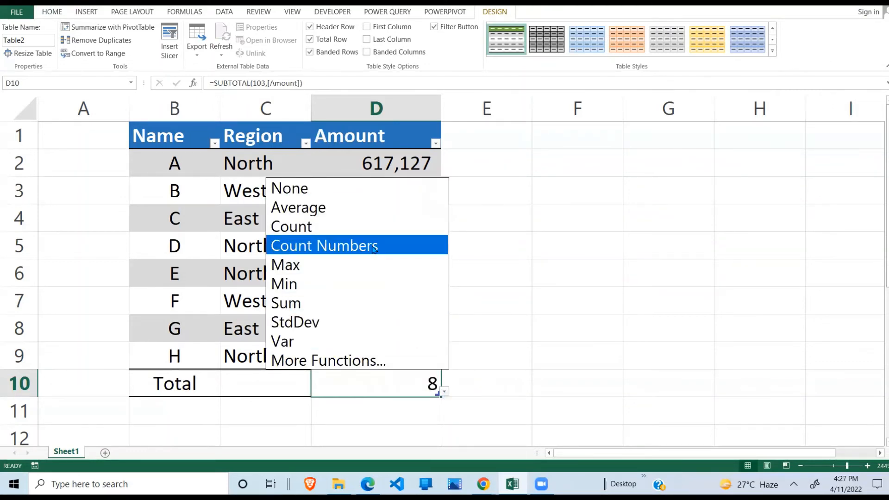
click(373, 245)
Switch the Amount column's total row calculation to Min and back to Sum.
click(444, 392)
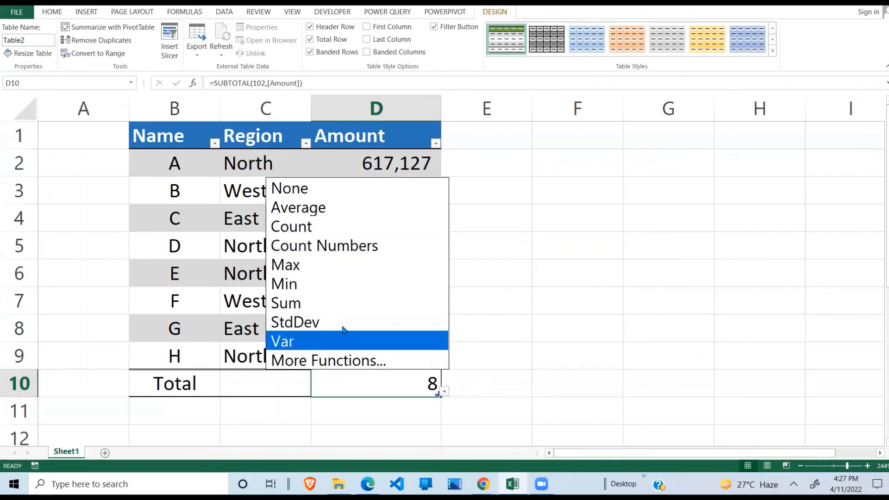
click(352, 282)
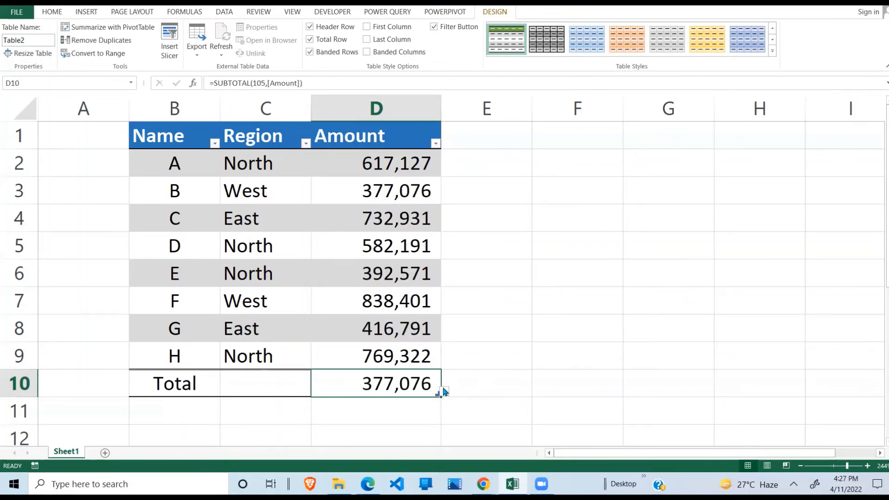
click(444, 392)
click(343, 308)
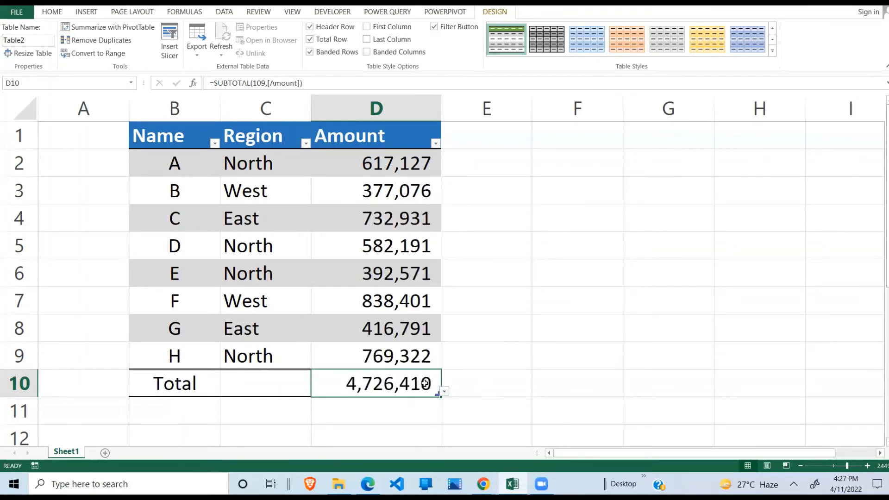
Switch the Amount column's total row calculation to StdDev and browse the additional functions offered for it.
click(444, 392)
click(345, 327)
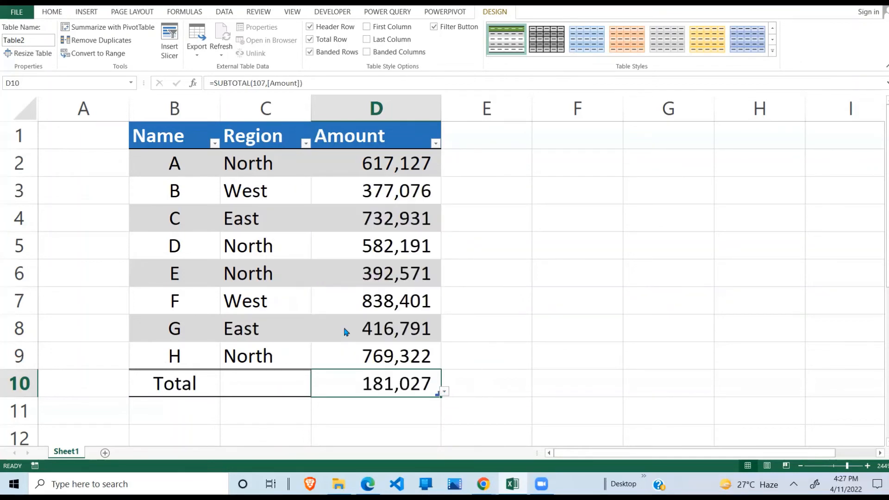
click(444, 393)
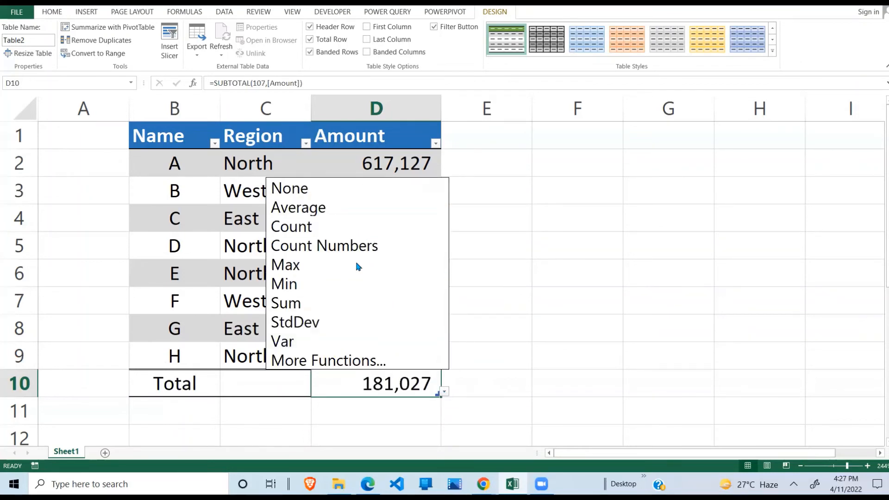
click(331, 363)
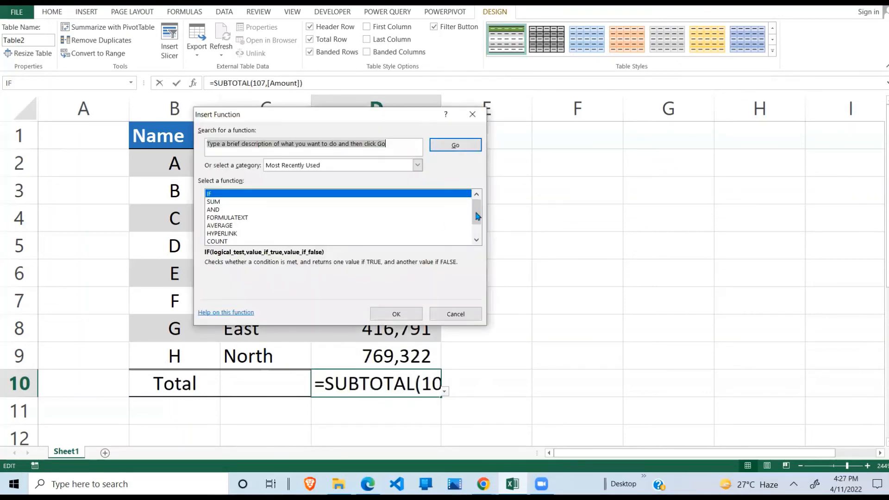
scroll(478, 216, down, 1)
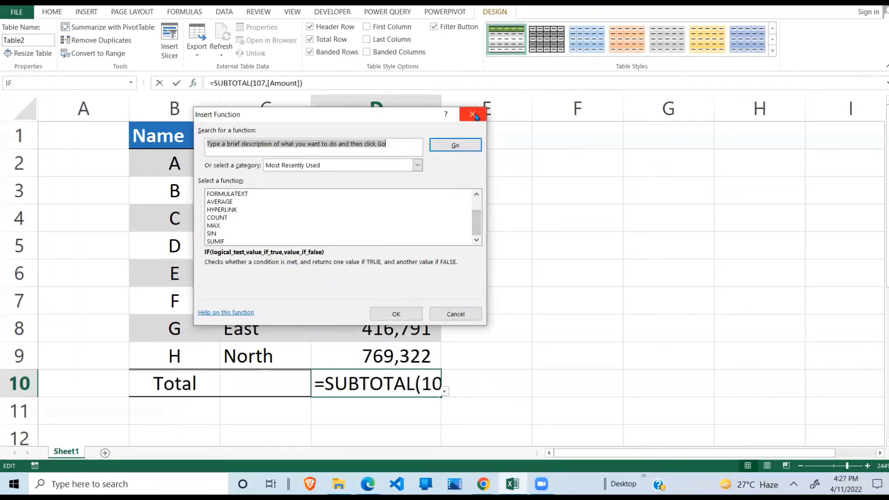
click(473, 115)
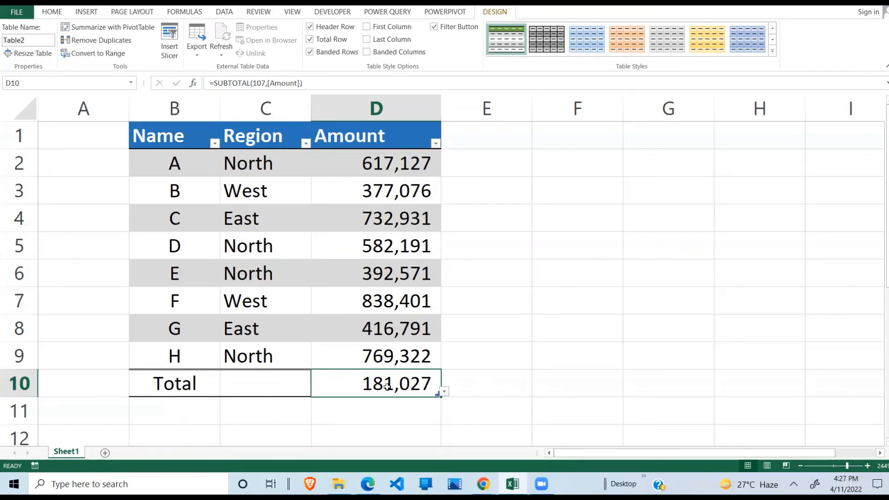
Set the Region column's total row calculation to Sum and on to Min.
click(273, 385)
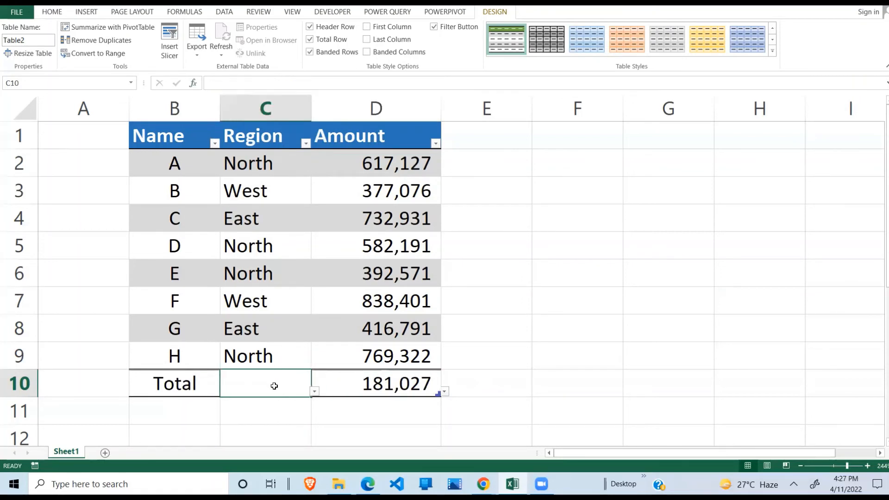
click(314, 393)
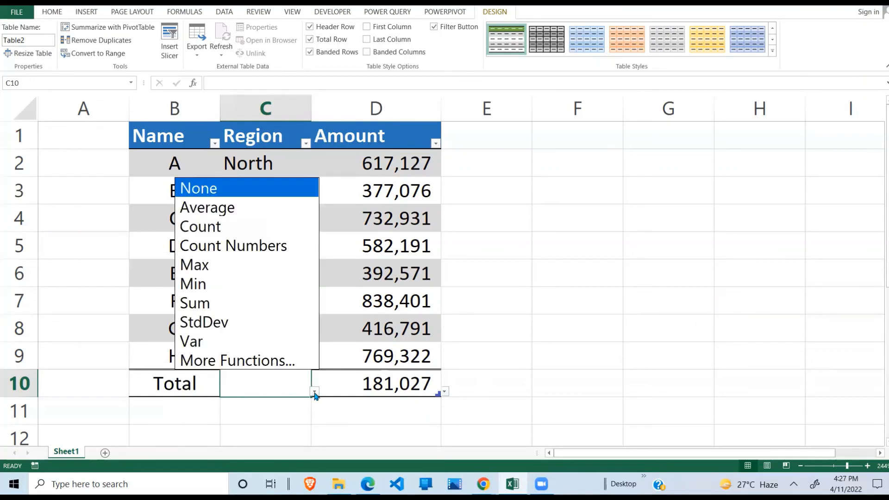
click(280, 308)
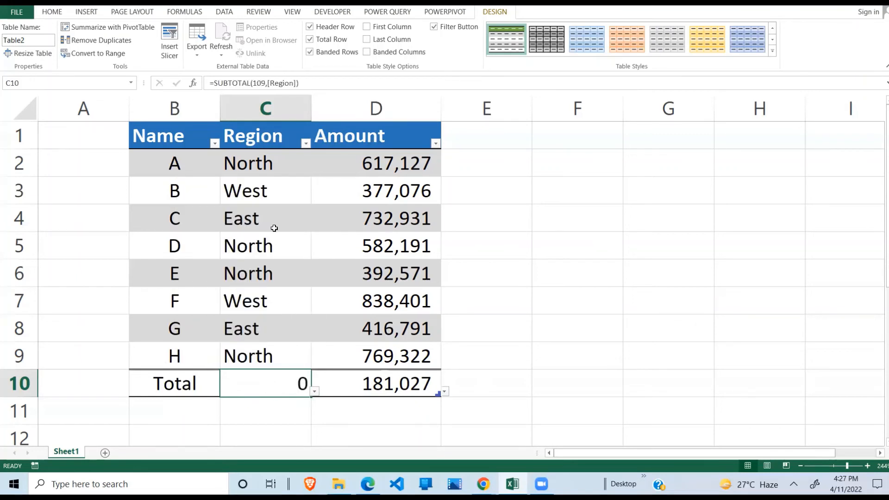
click(315, 392)
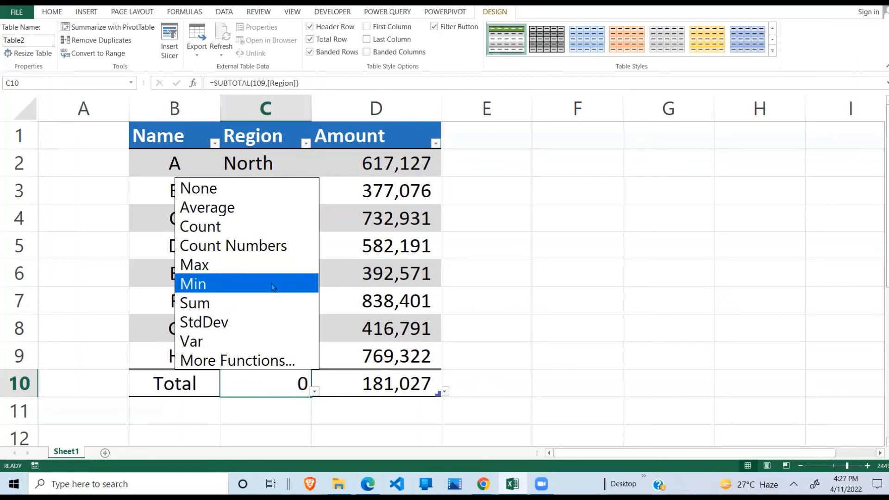
click(257, 281)
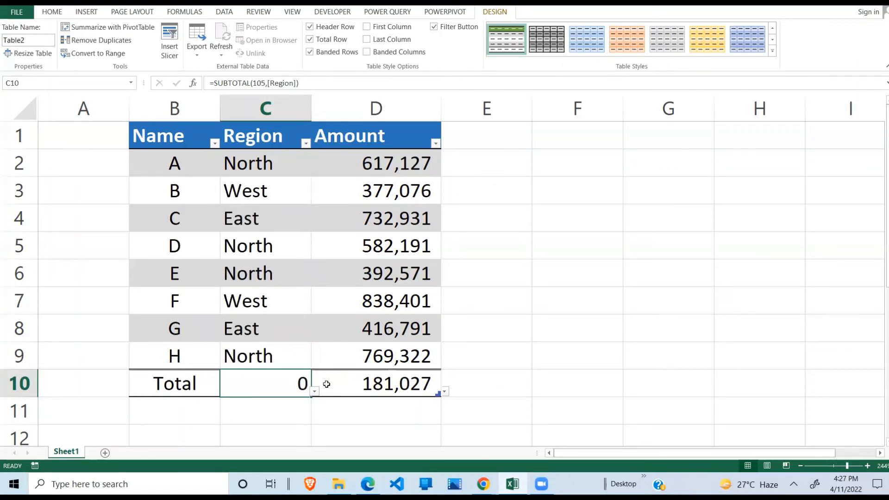
Switch the Region column's total row calculation to Count and on to Count Numbers.
click(315, 392)
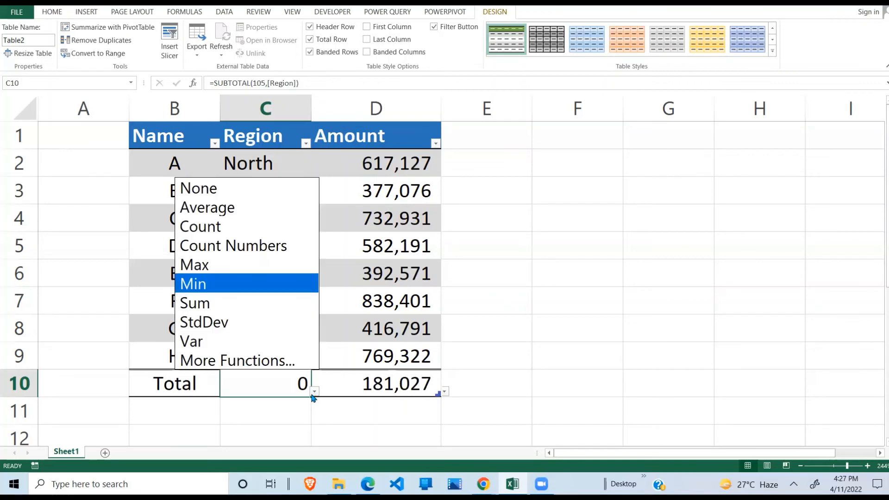
click(261, 231)
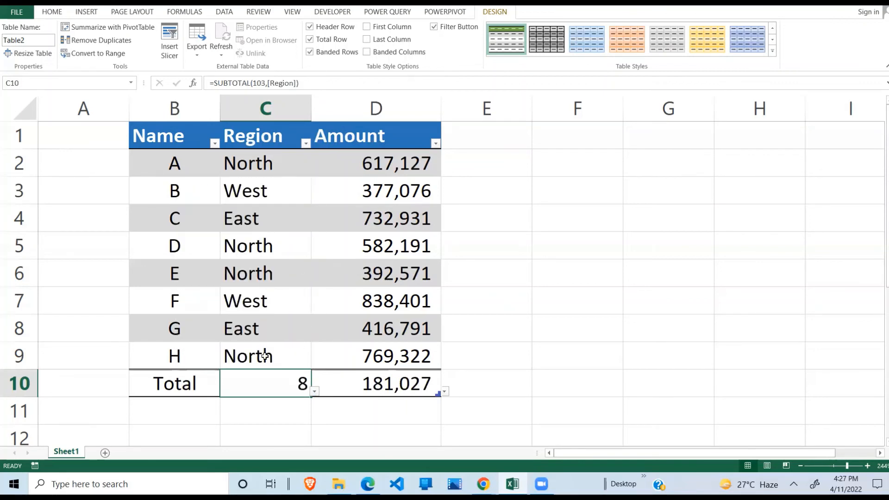
click(315, 392)
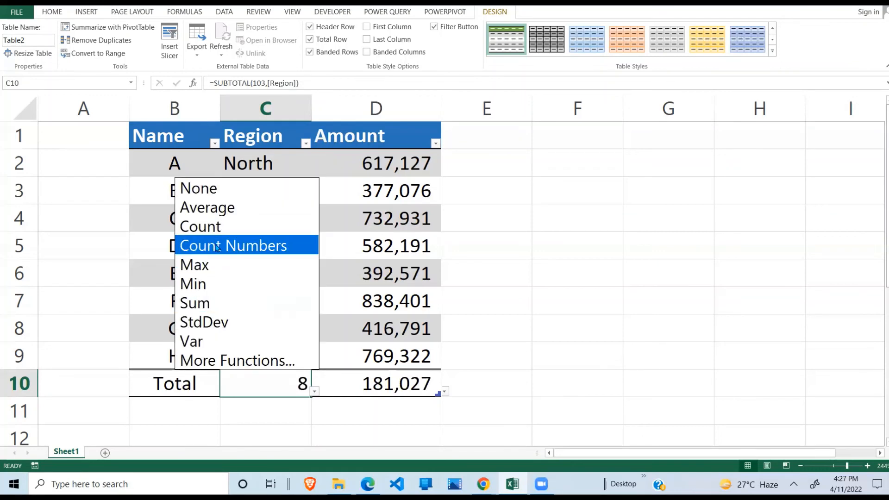
click(264, 248)
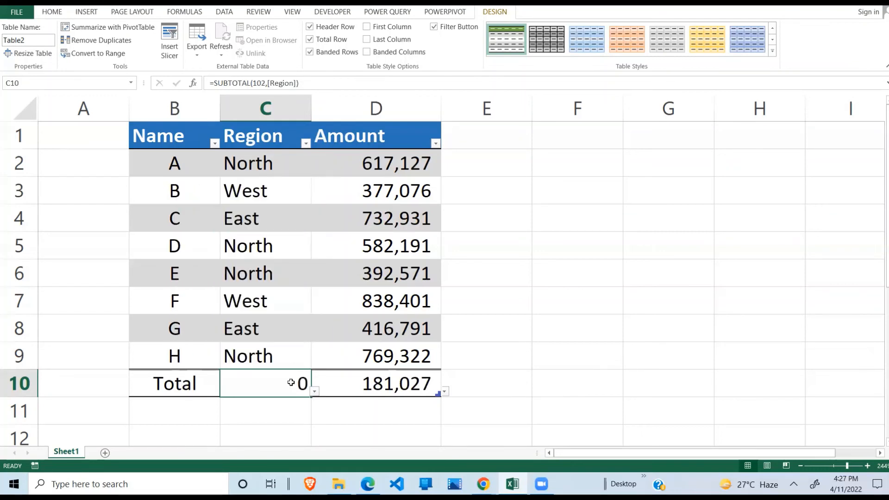
Set the Region column's total row calculation back to Count.
click(314, 392)
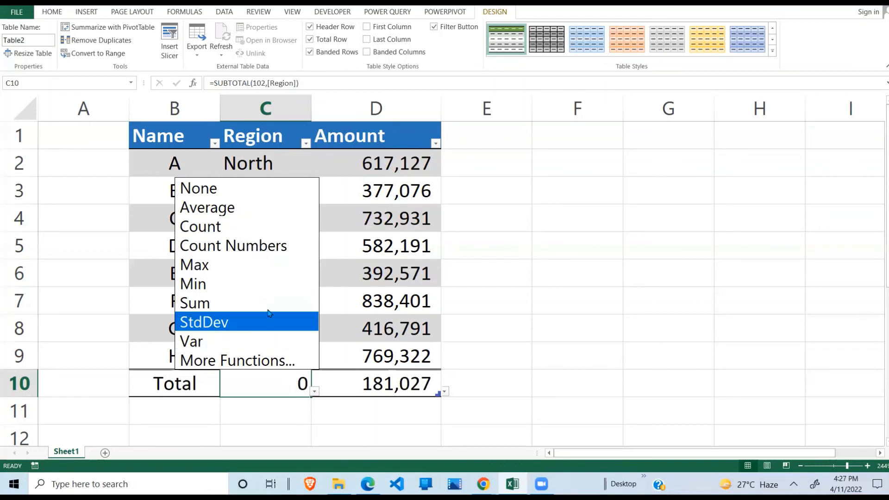
click(263, 227)
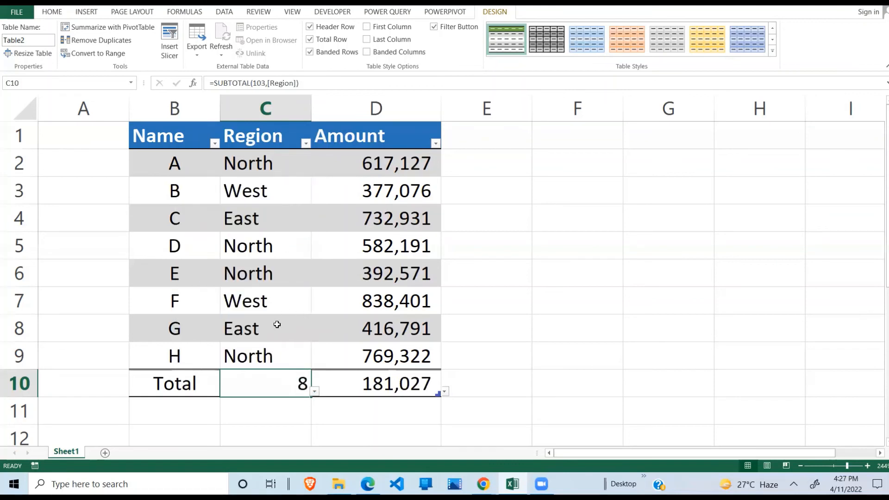
click(262, 243)
click(247, 289)
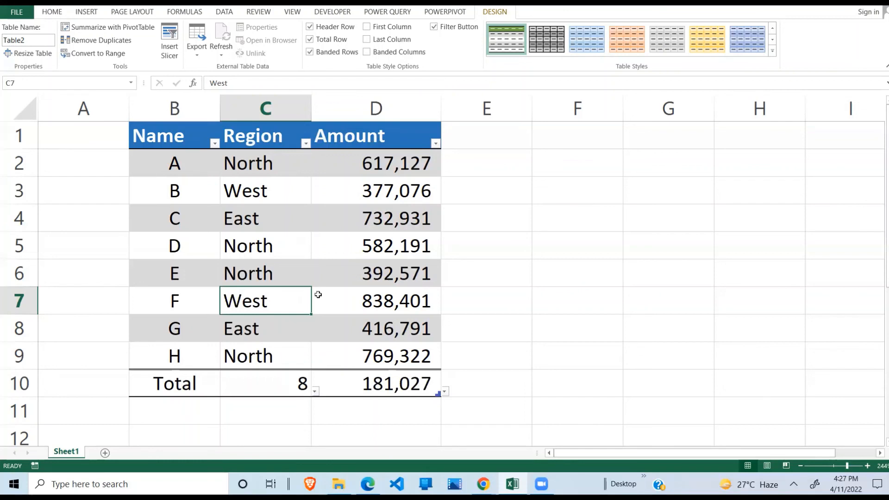
Review the calculation options available for the Amount column's total and close them without choosing one.
click(408, 377)
click(444, 392)
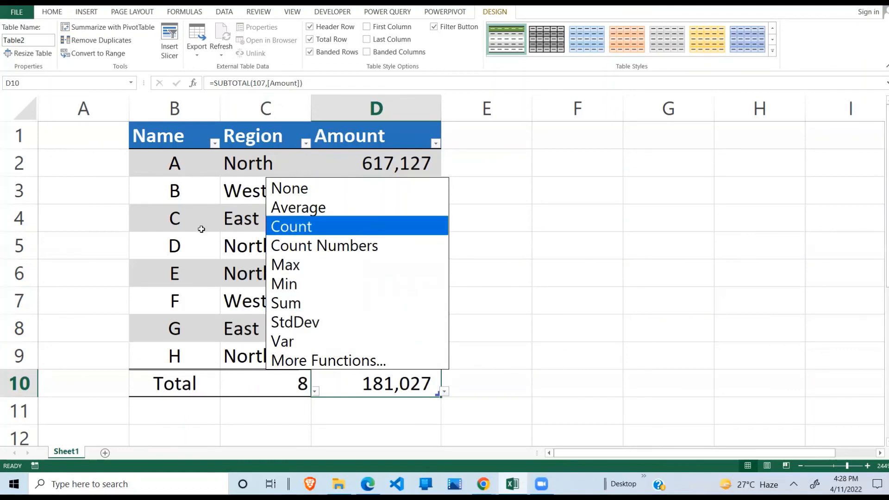
key(Escape)
click(309, 262)
click(331, 262)
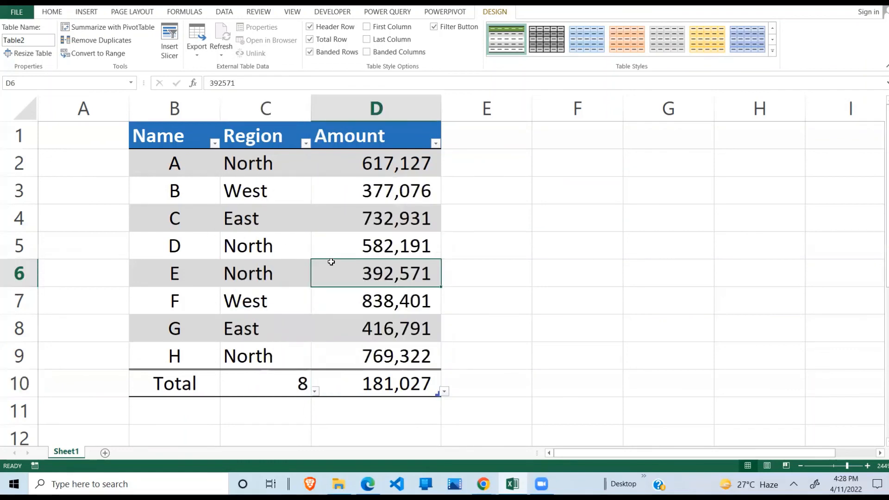